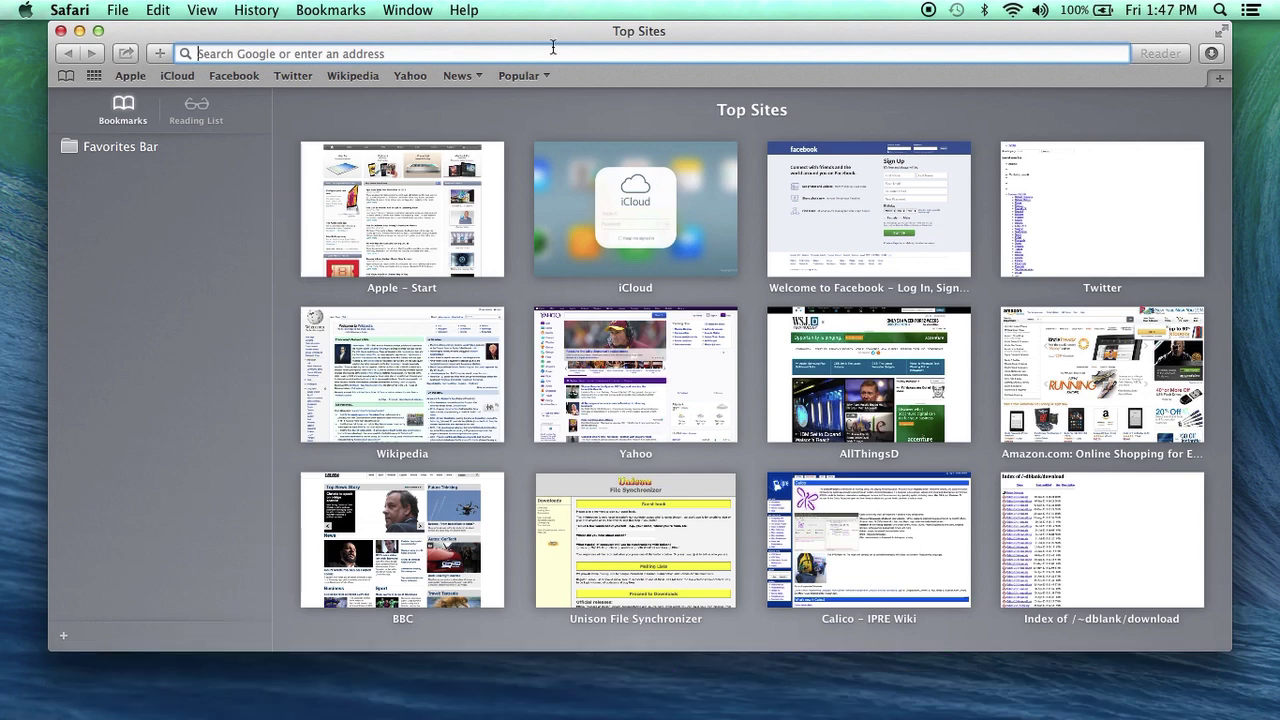
Go to python.org and open the Download Python page listing the 3.3.3 and 2.7.6 installers
{"action": "type", "text": "python.org"}
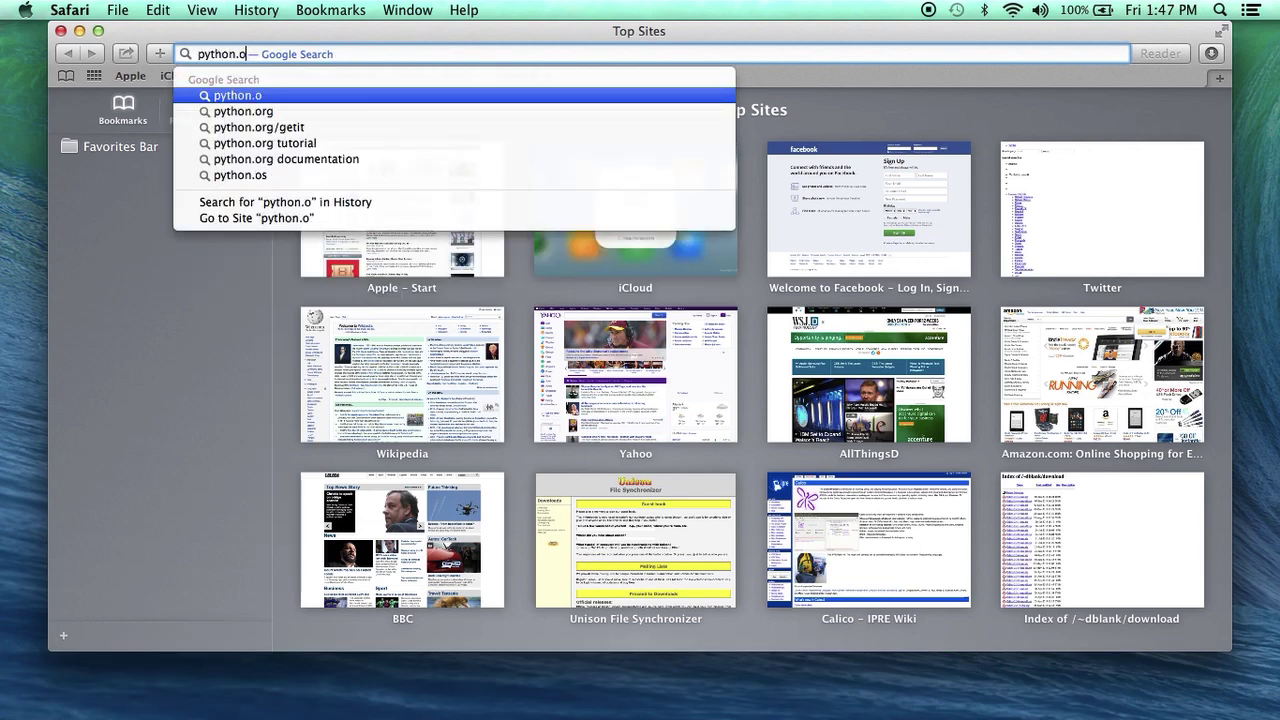
{"action": "key", "text": "Return"}
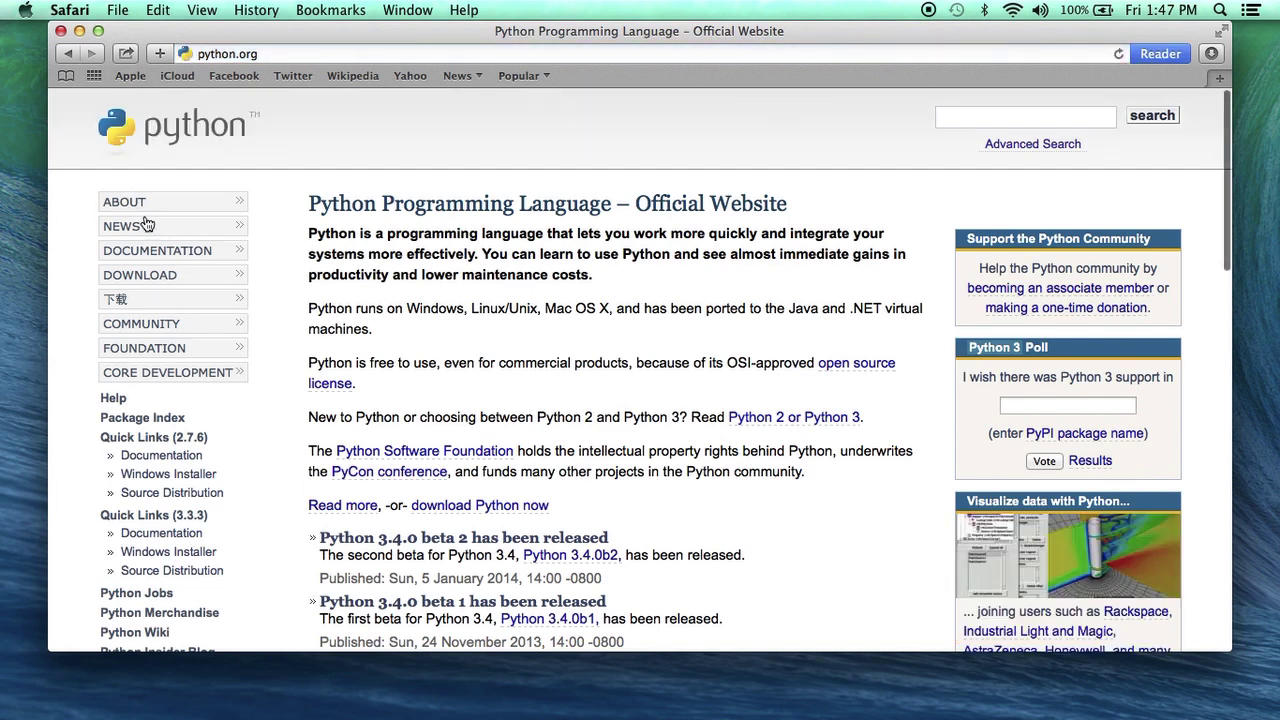
{"action": "left_click", "coordinate": [150, 276]}
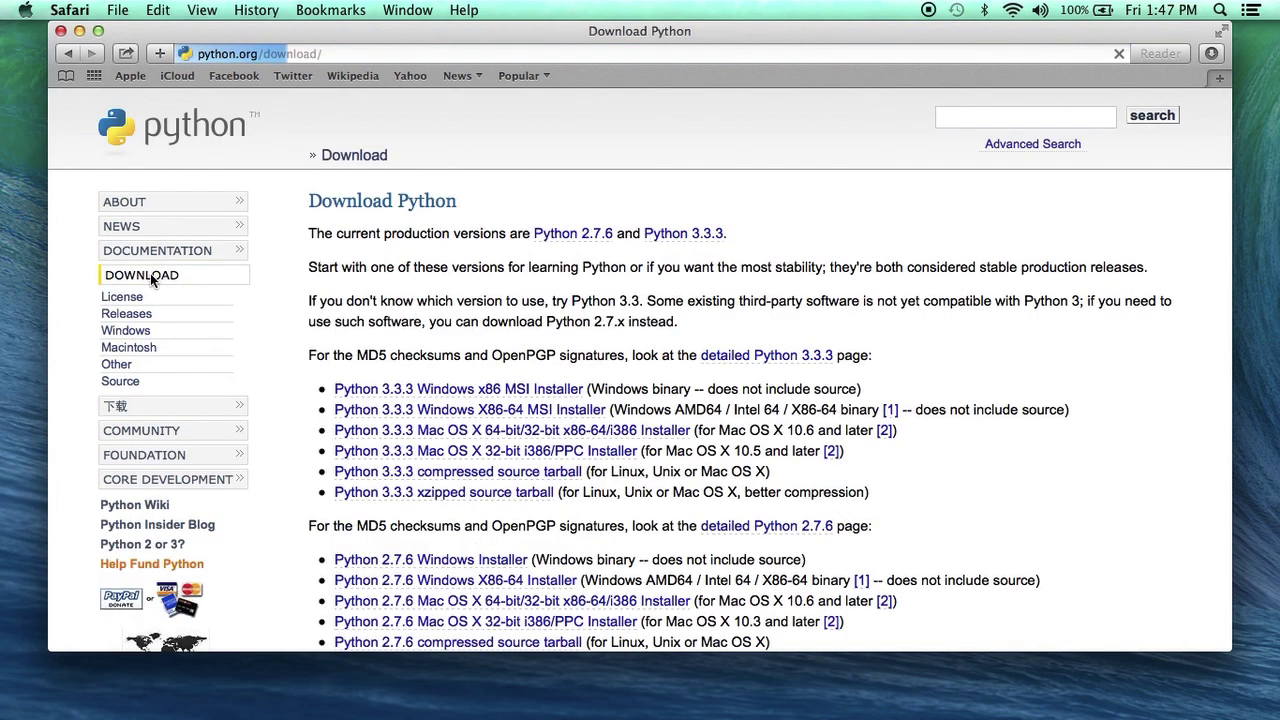
Download the Python 3.3.3 Mac OS X 64-bit installer and open python-3.3.3-macosx10.6.dmg from Downloads
{"action": "left_click", "coordinate": [462, 432]}
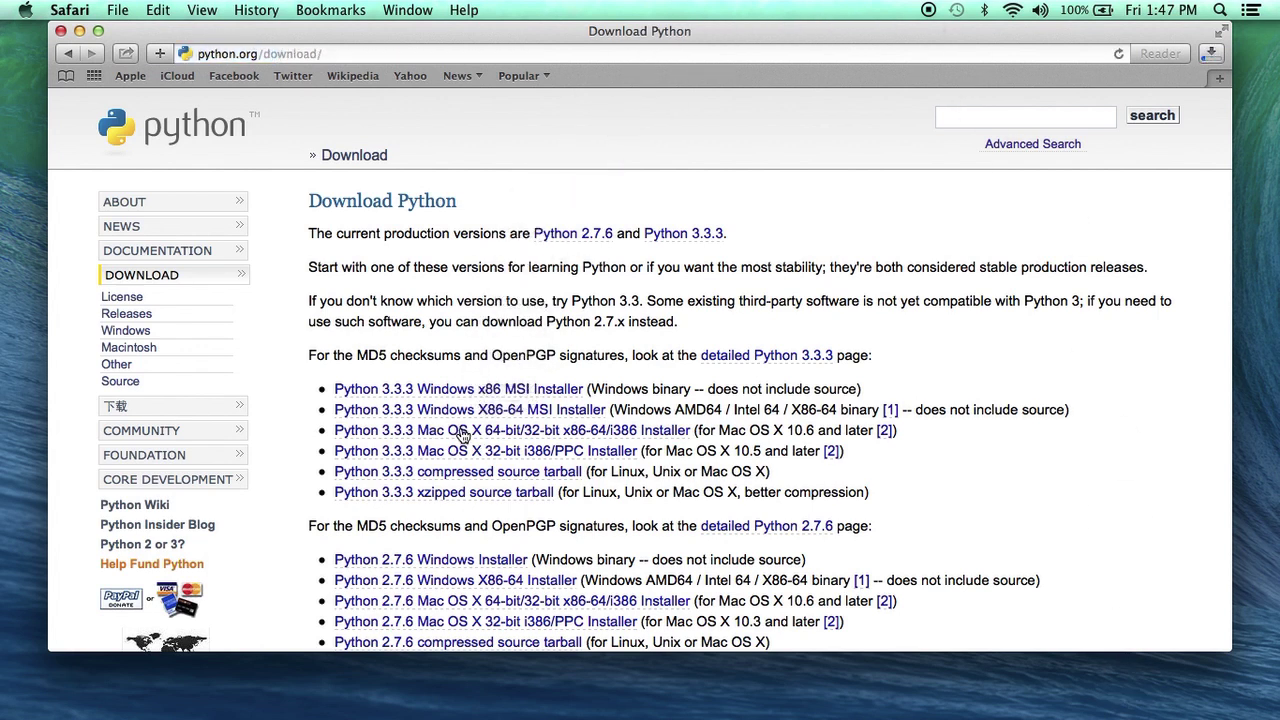
{"action": "mouse_move", "coordinate": [1138, 712]}
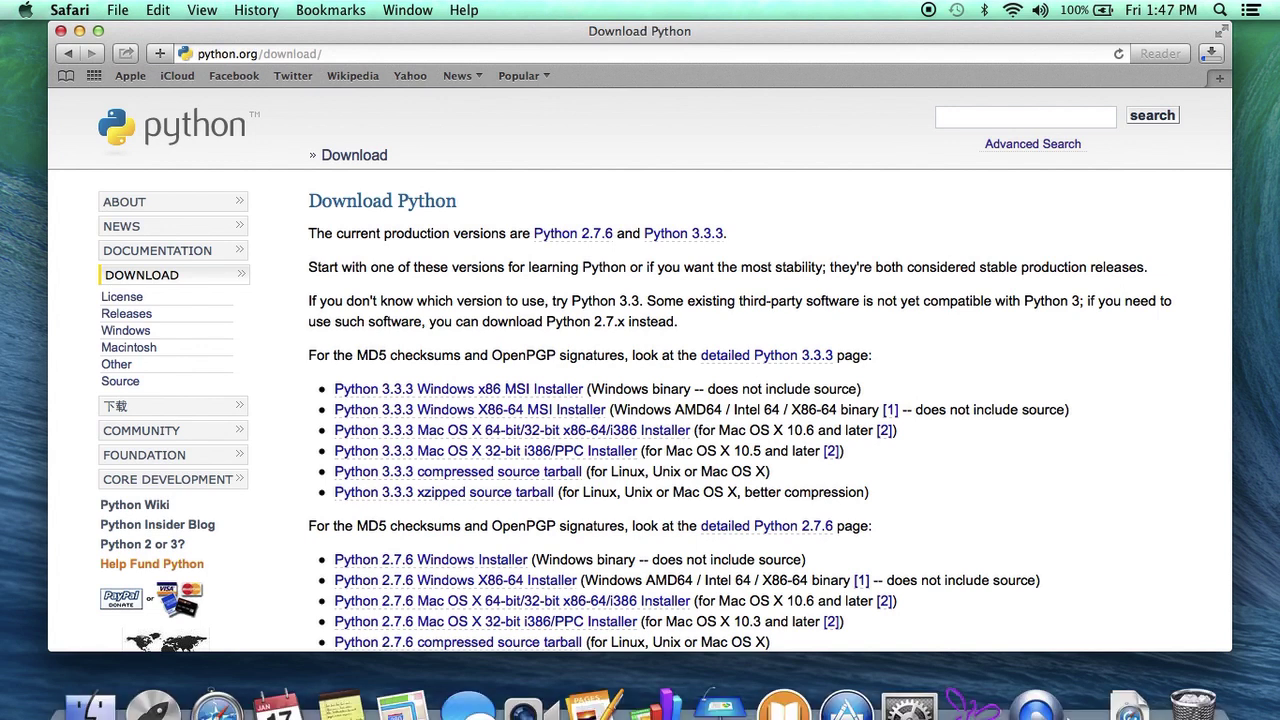
{"action": "left_click", "coordinate": [1136, 700]}
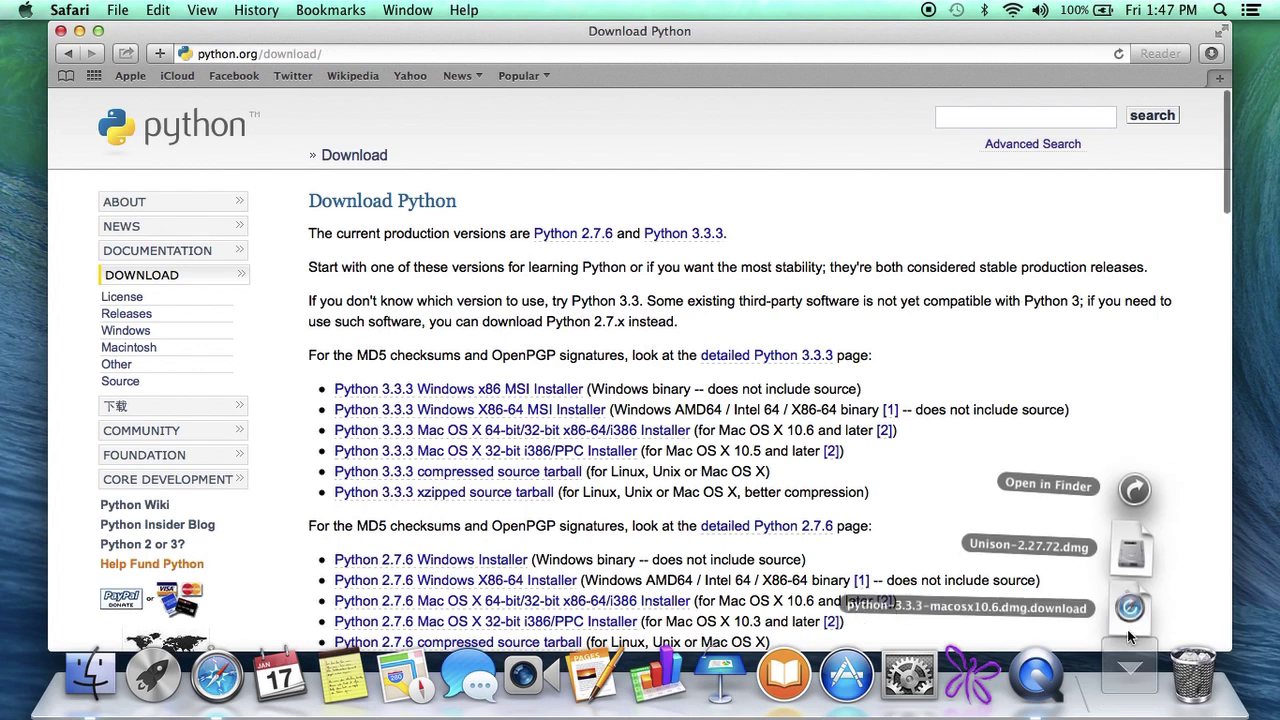
{"action": "left_click", "coordinate": [1133, 694]}
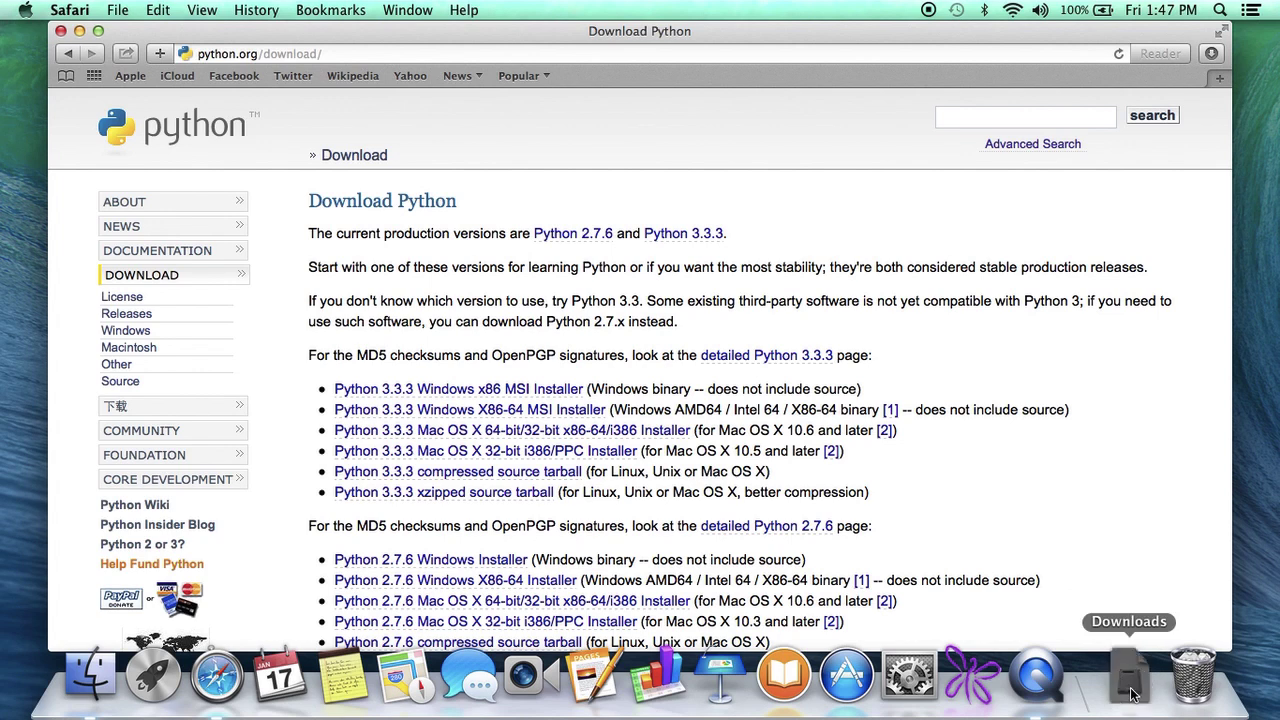
{"action": "left_click", "coordinate": [1133, 694]}
{"action": "left_click", "coordinate": [1129, 622]}
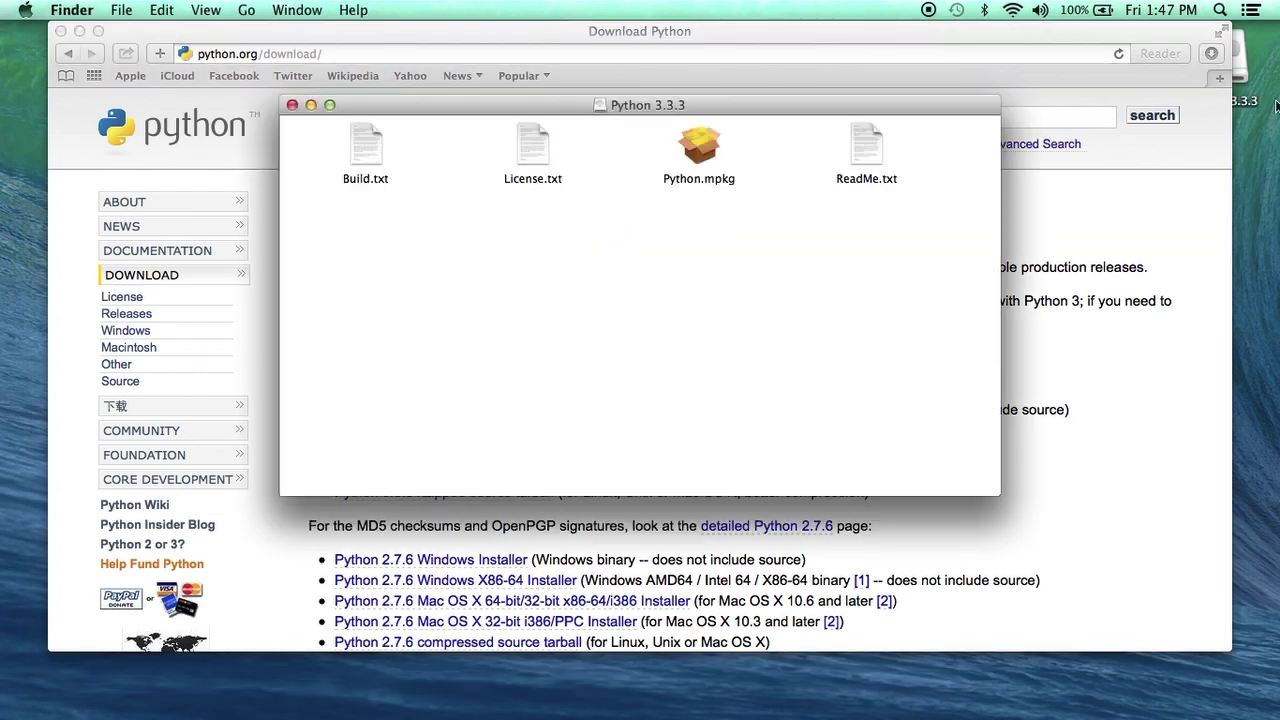
Open Python.mpkg anyway through its right-click Open, bypassing the unidentified-developer block
{"action": "double_click", "coordinate": [700, 164]}
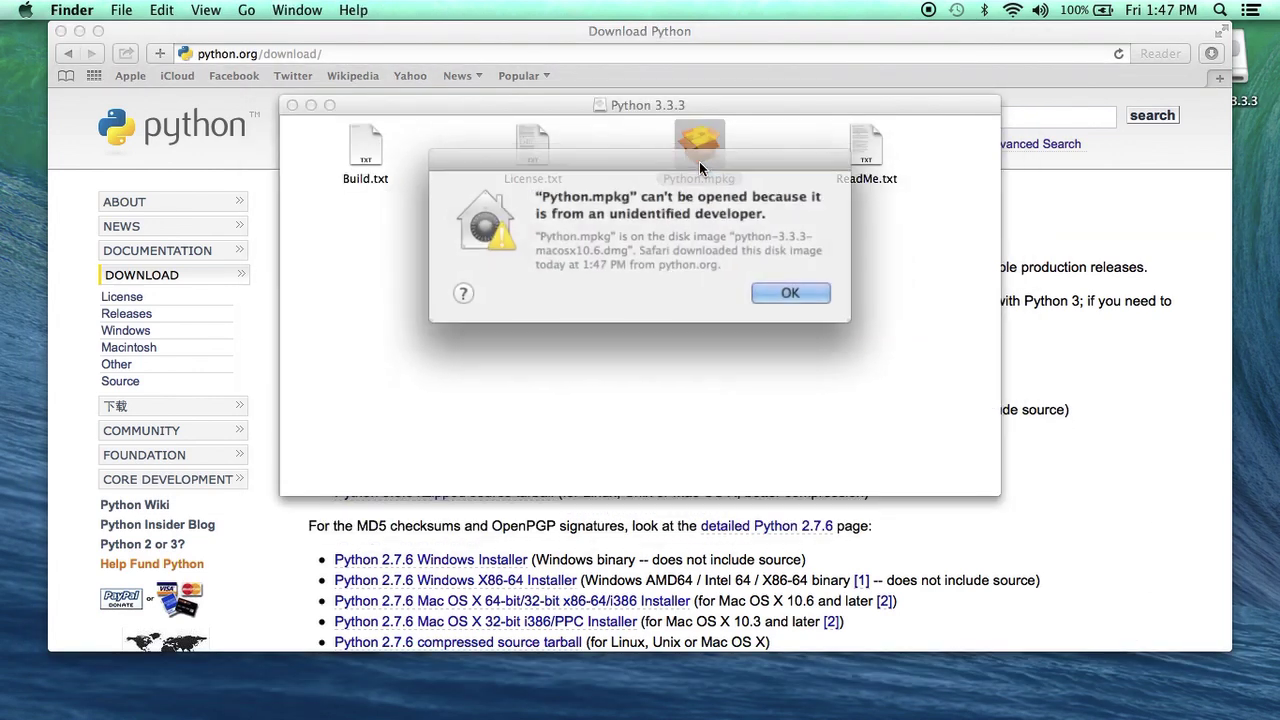
{"action": "left_click", "coordinate": [775, 289]}
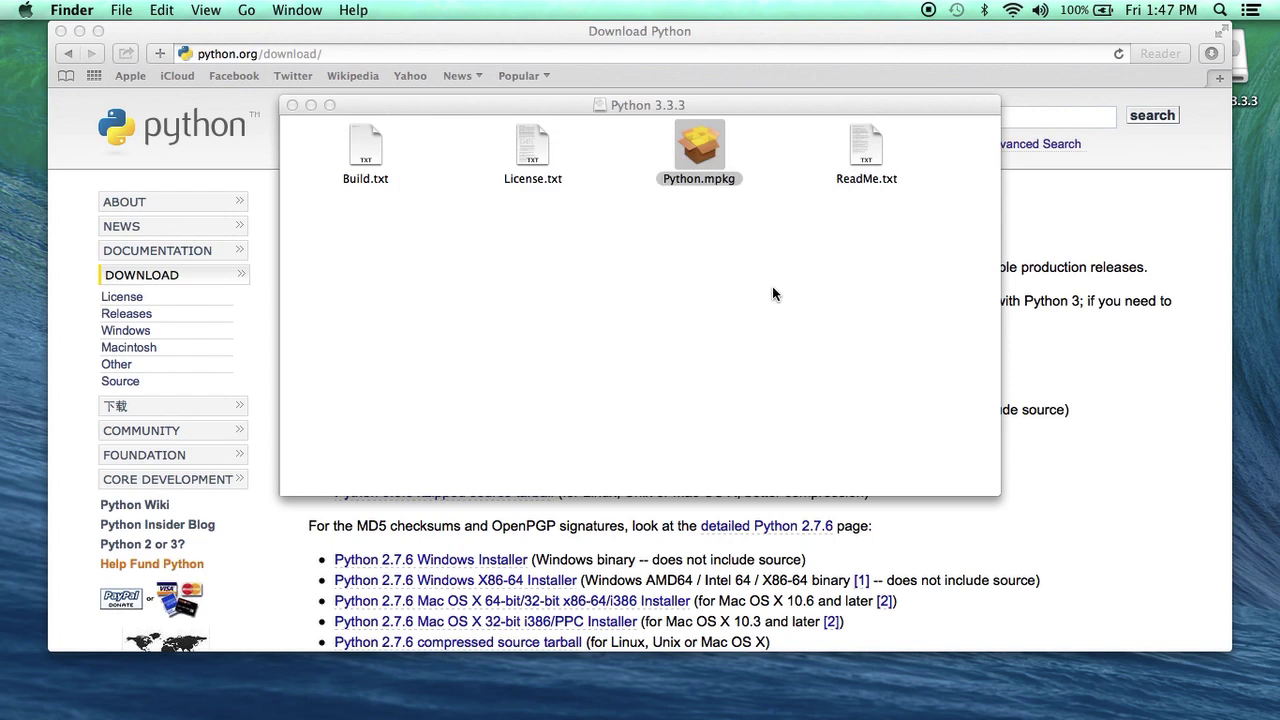
{"action": "right_click", "coordinate": [698, 150]}
{"action": "right_click", "coordinate": [698, 150]}
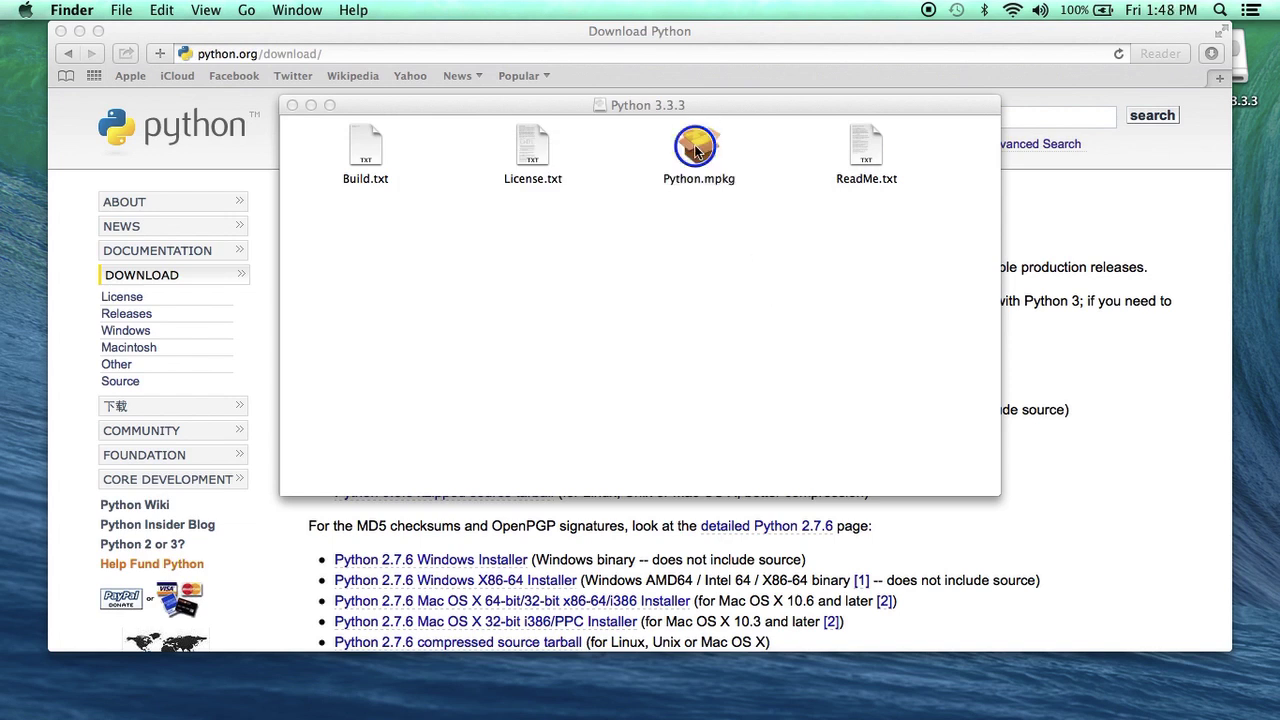
{"action": "left_click", "coordinate": [700, 152]}
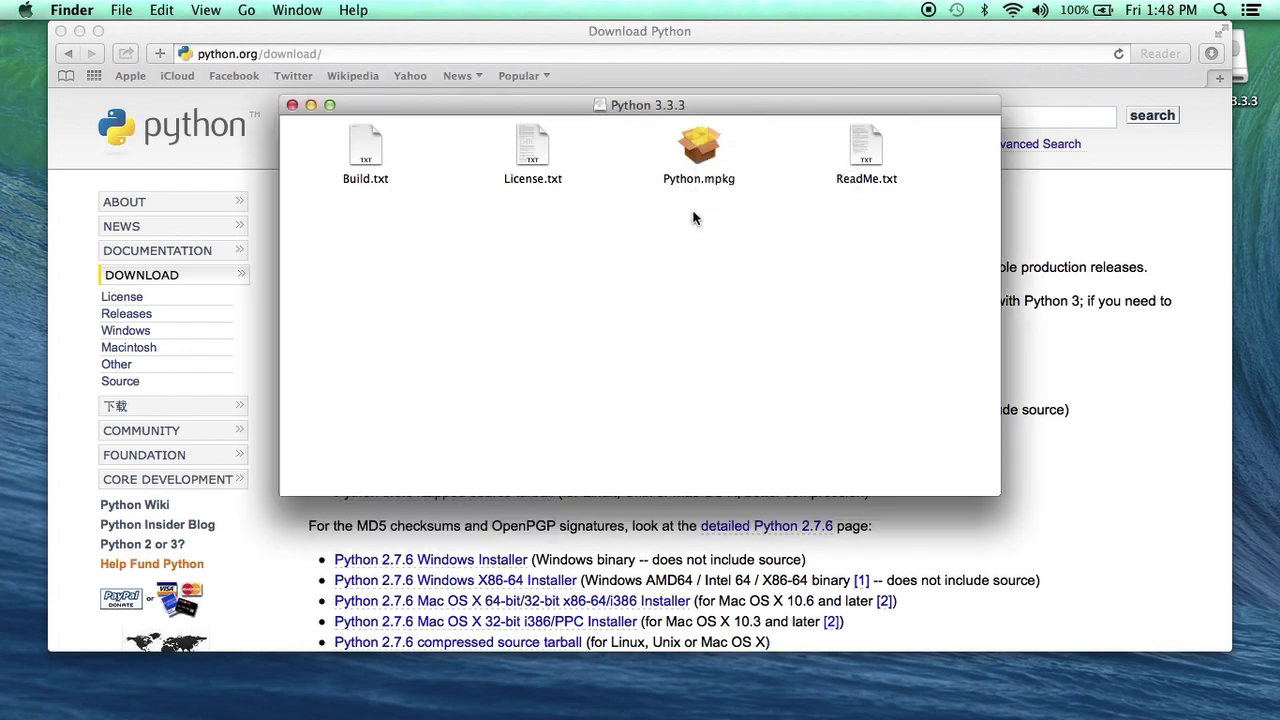
{"action": "right_click", "coordinate": [707, 152]}
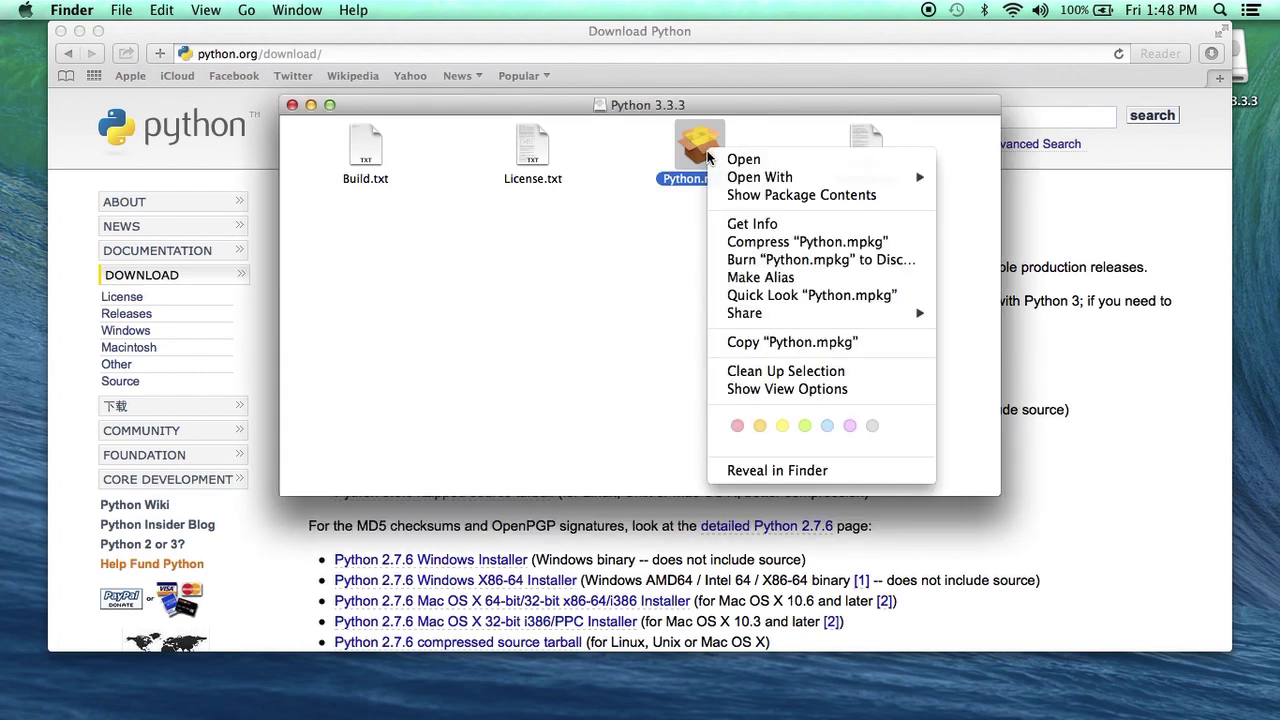
{"action": "left_click", "coordinate": [740, 160]}
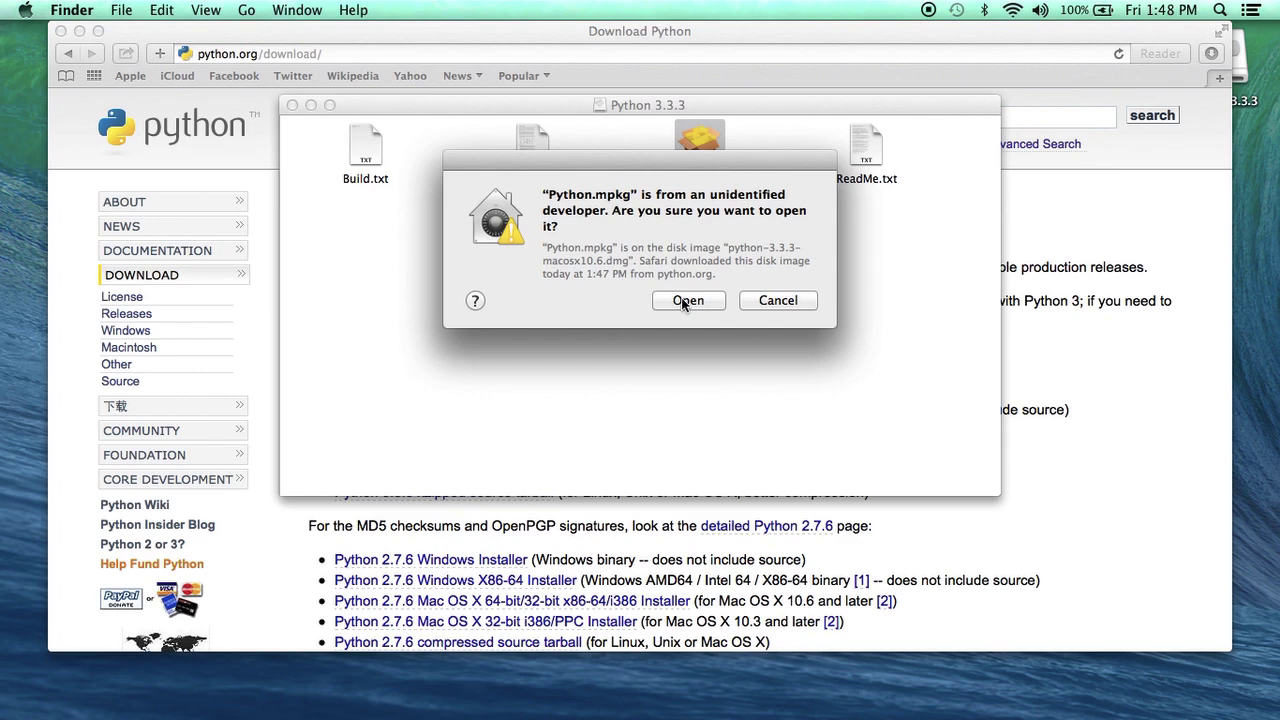
{"action": "left_click", "coordinate": [686, 301]}
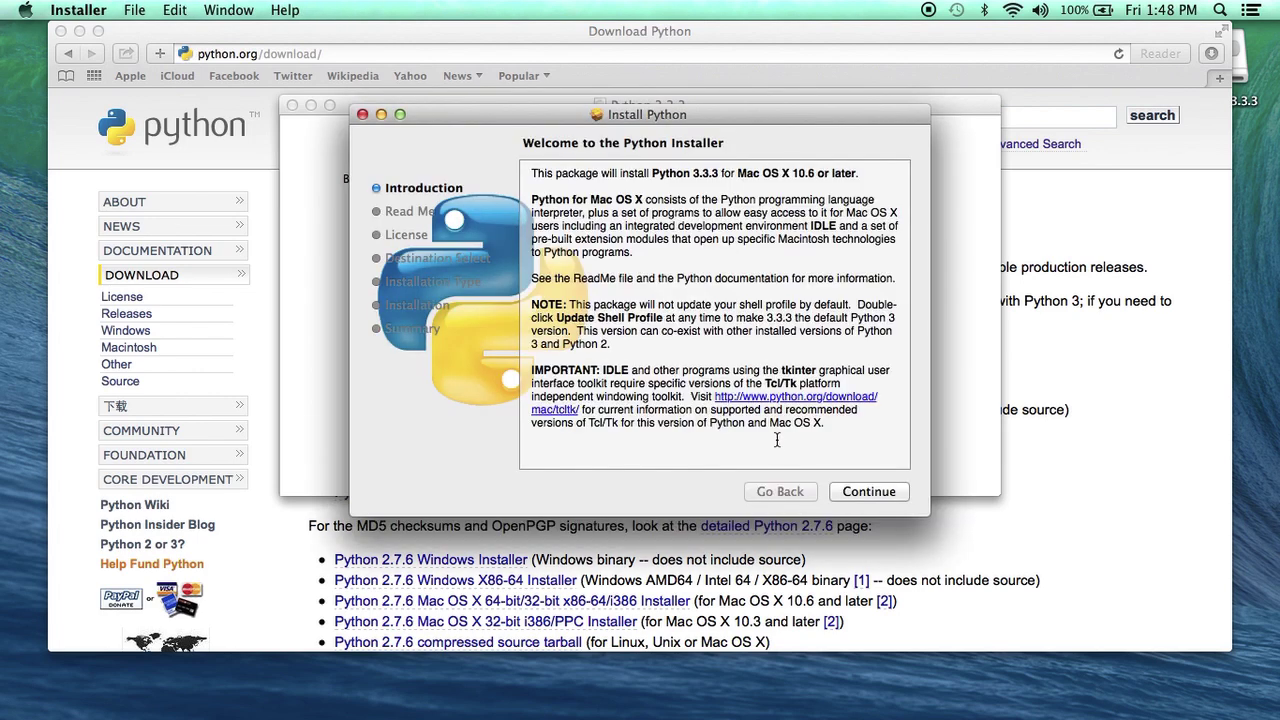
Continue past the Read Me and accept the Python 3.3.3 license agreement
{"action": "left_click", "coordinate": [869, 492]}
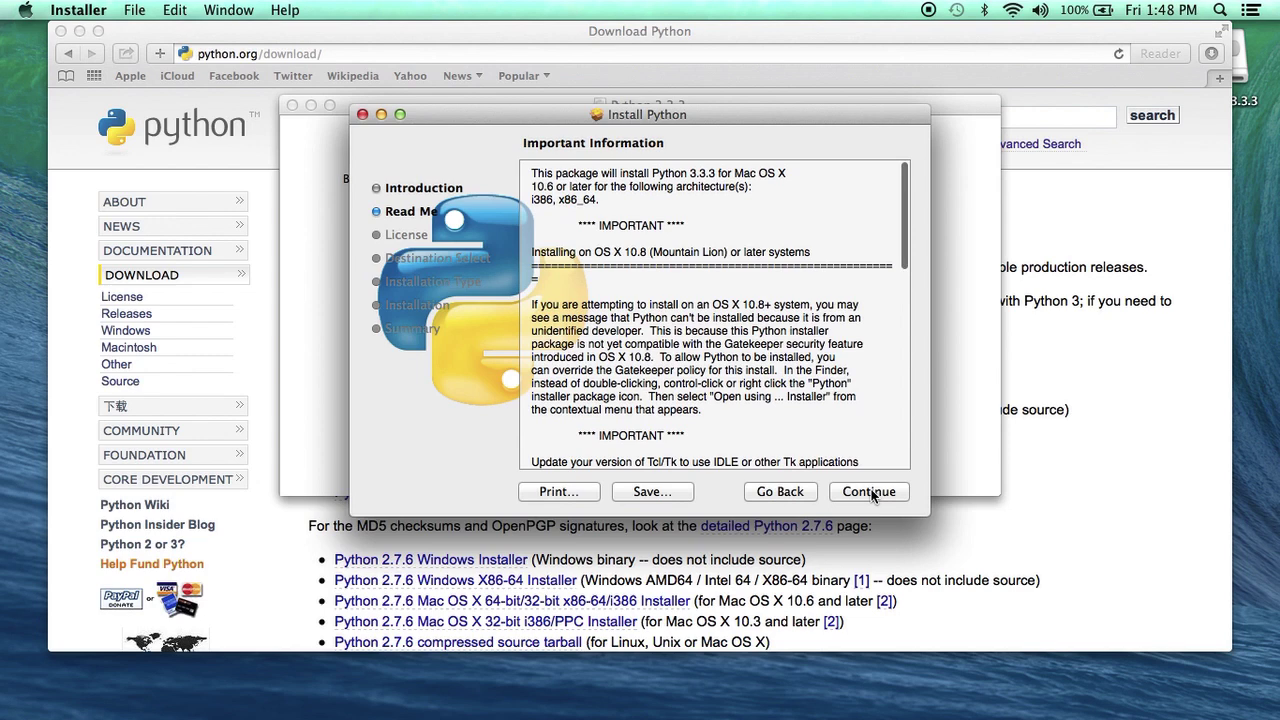
{"action": "left_click", "coordinate": [869, 492]}
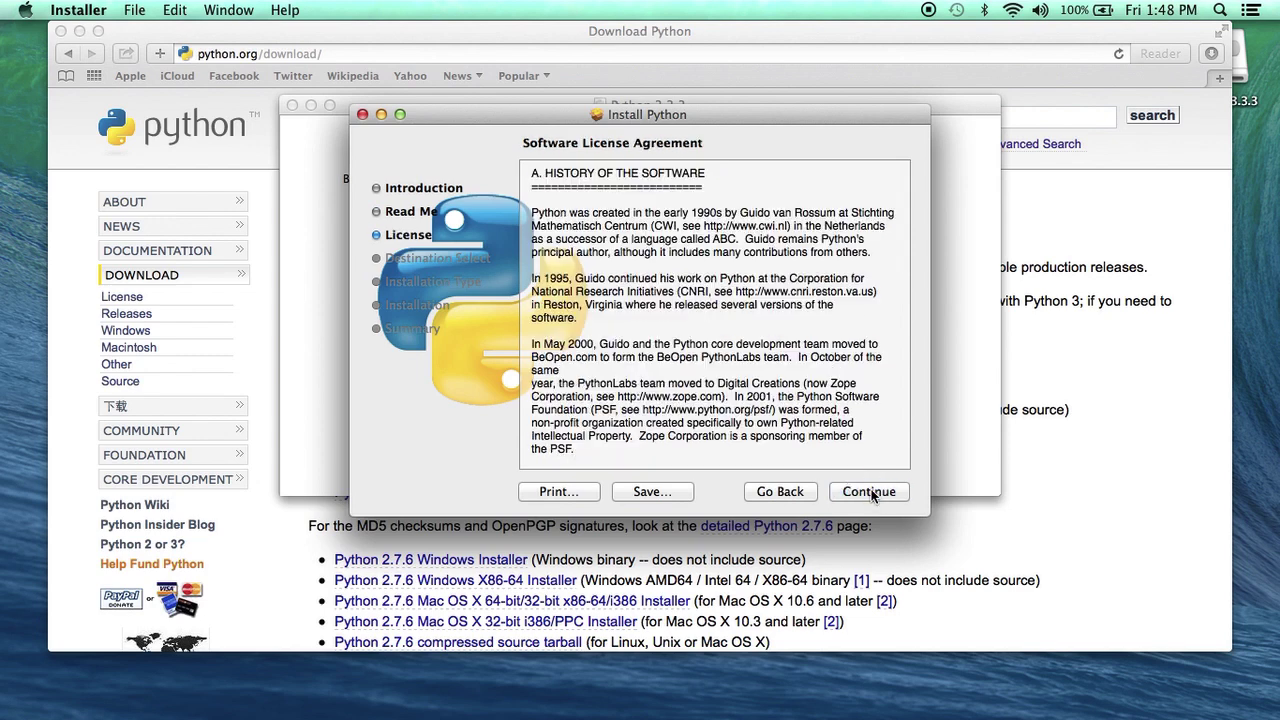
{"action": "left_click", "coordinate": [869, 492]}
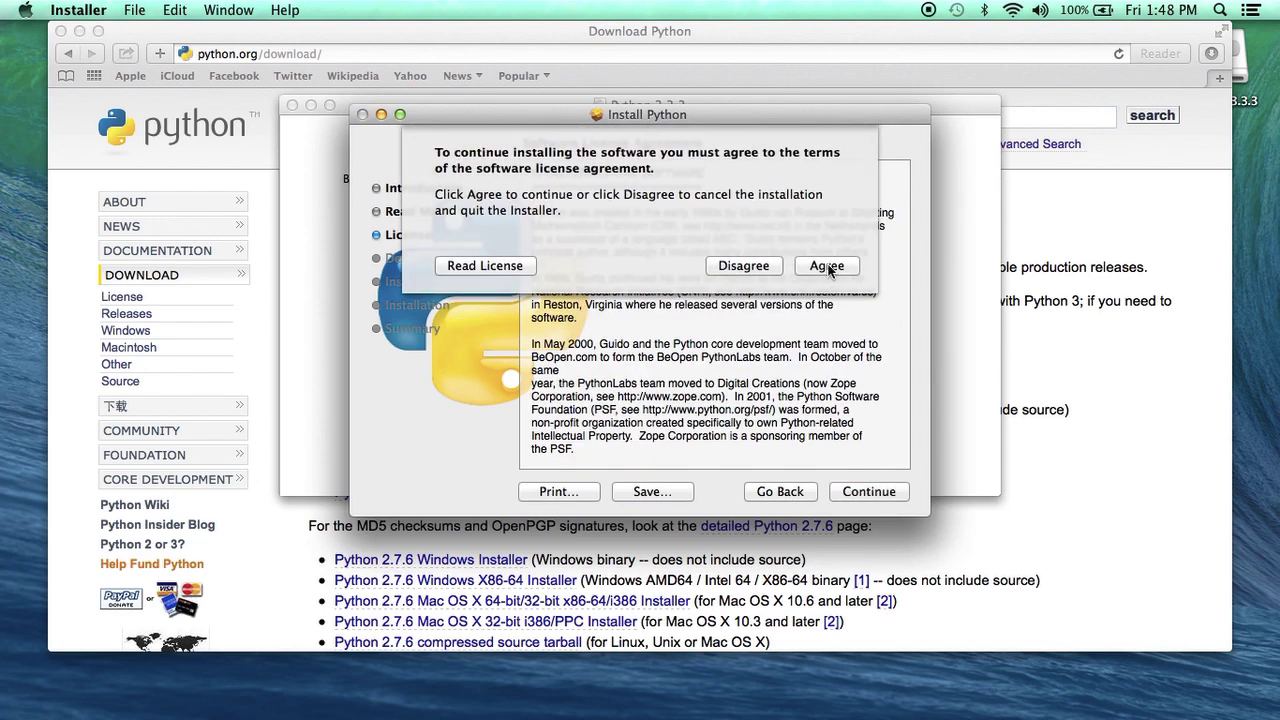
{"action": "key", "text": "Return"}
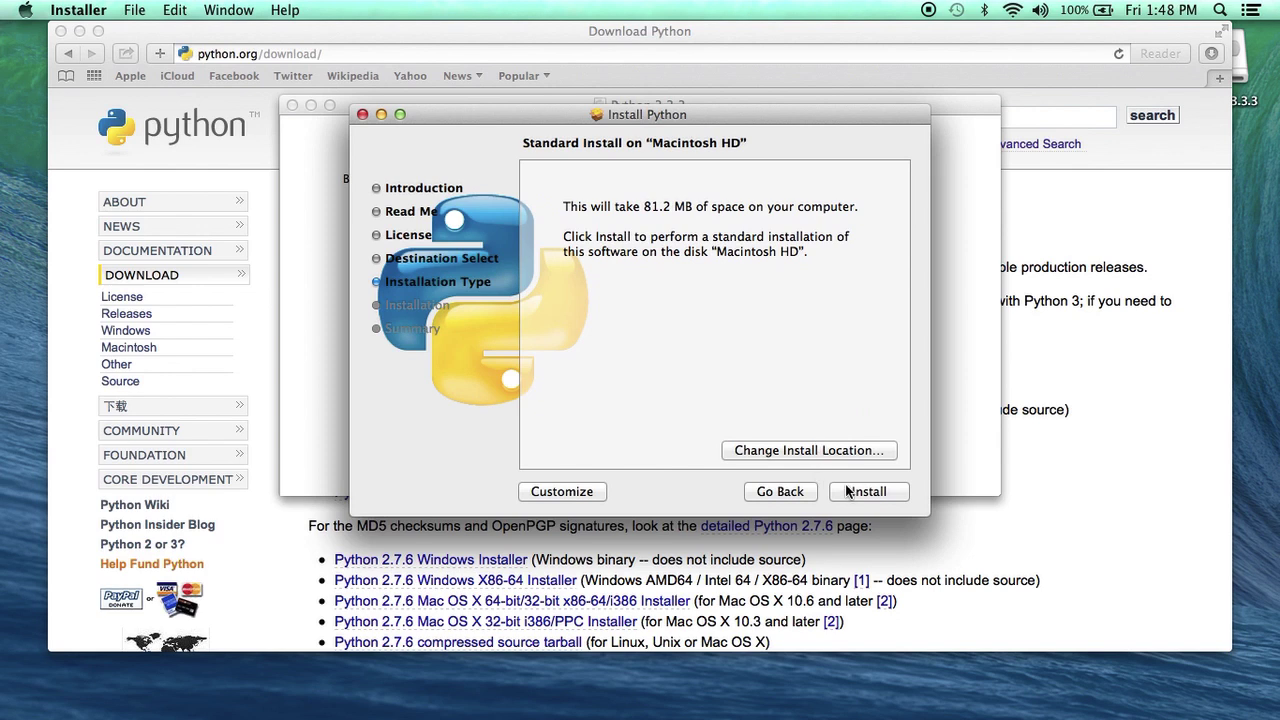
Install on Macintosh HD, authorize with the admin password, and close the finished installer
{"action": "left_click", "coordinate": [848, 491]}
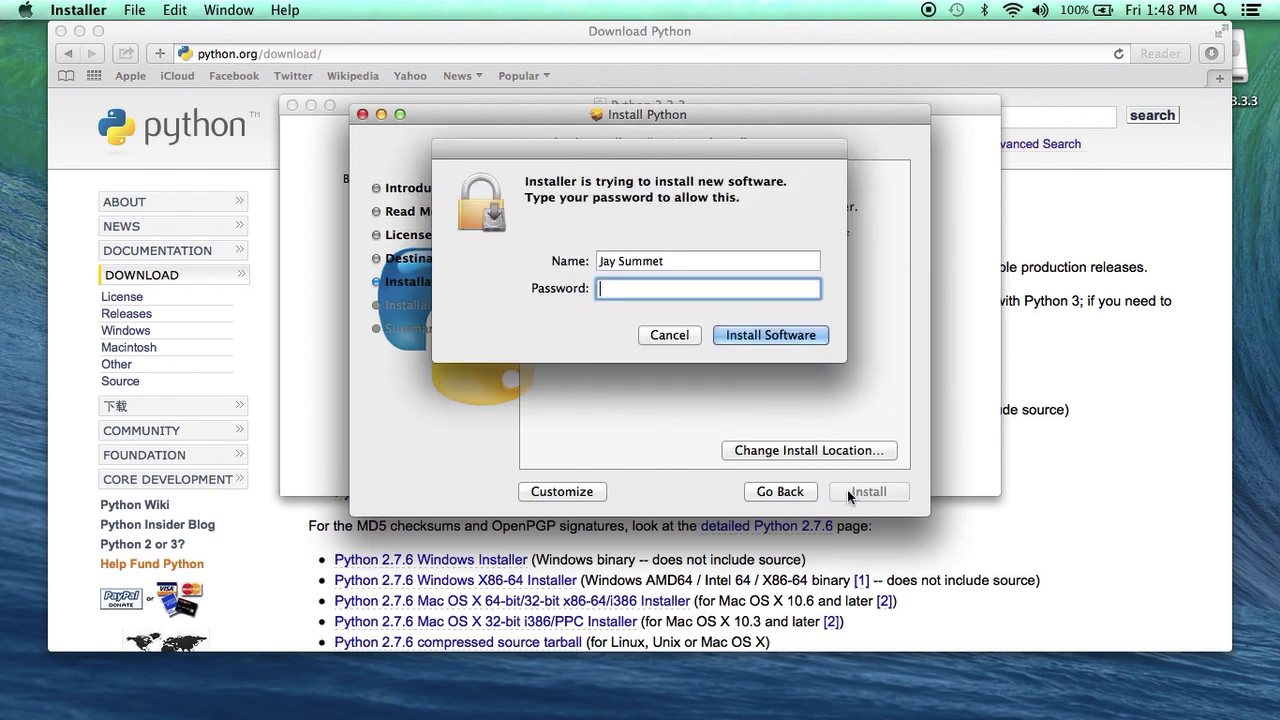
{"action": "type", "text": "••••••••••••"}
{"action": "left_click", "coordinate": [804, 328]}
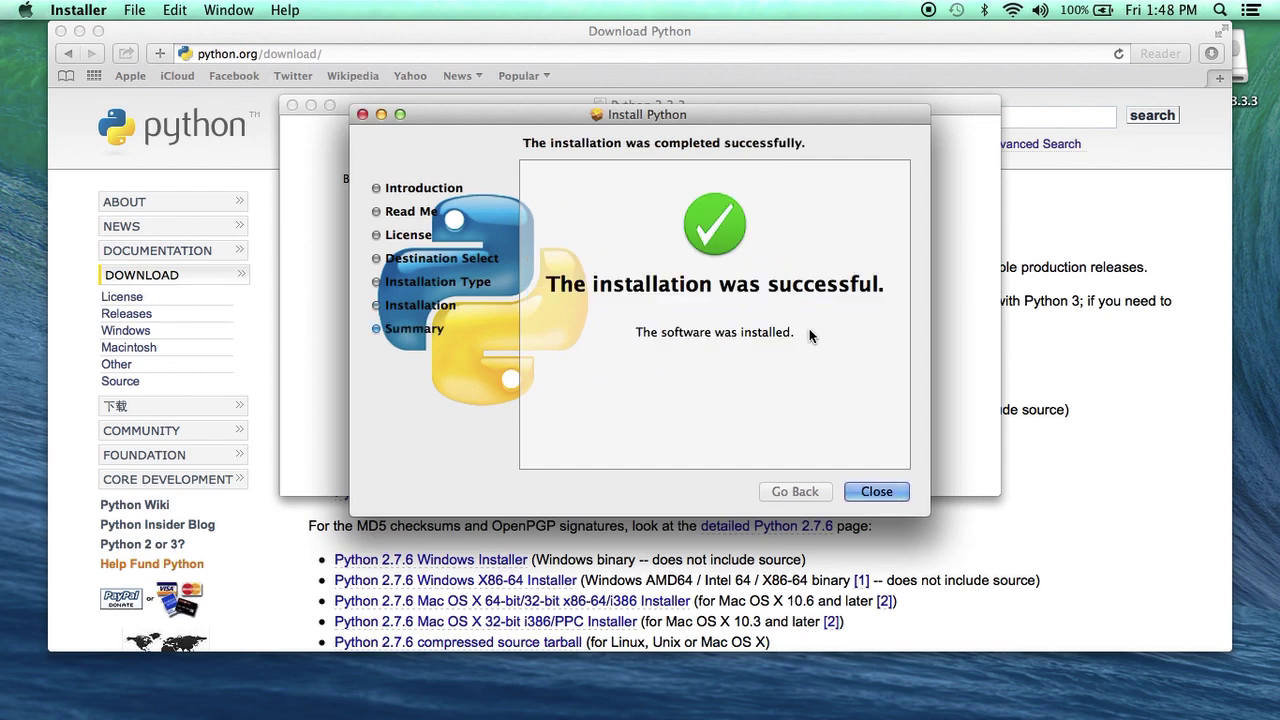
{"action": "left_click", "coordinate": [877, 491]}
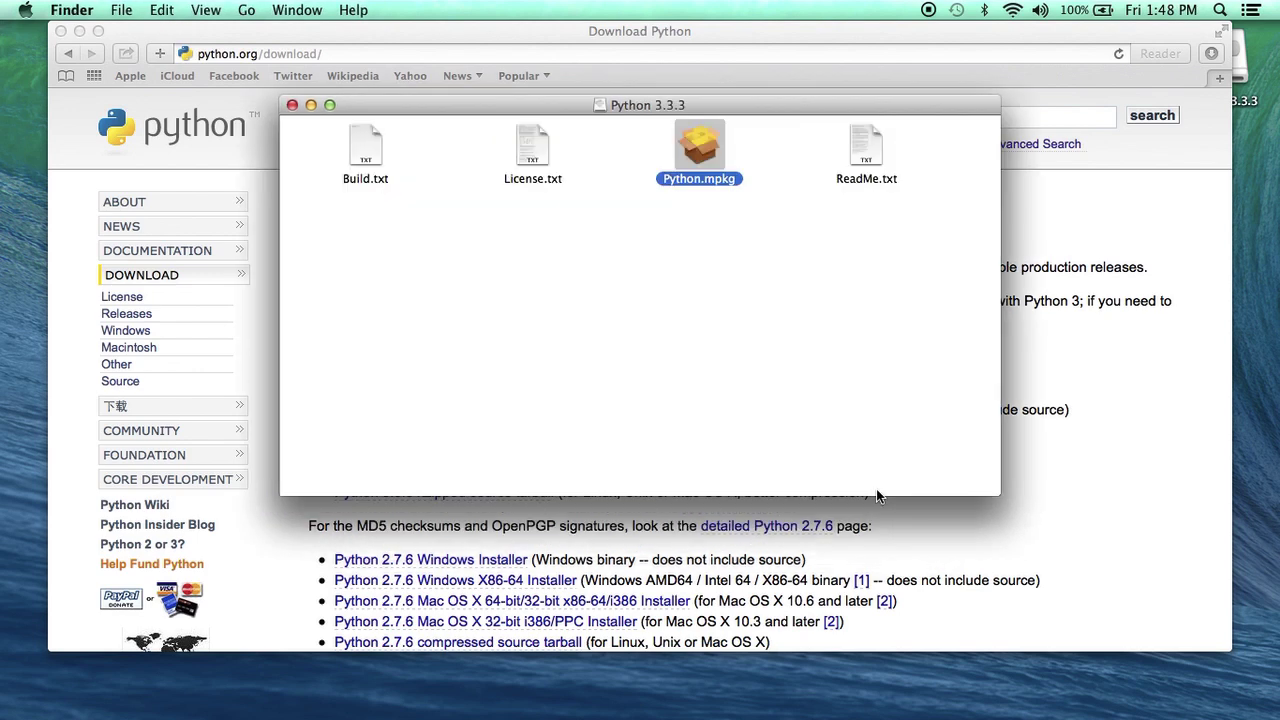
Close the Python 3.3.3 disk window and follow footnote 2 about IDLE, Tkinter and Tcl/Tk
{"action": "left_click", "coordinate": [292, 105]}
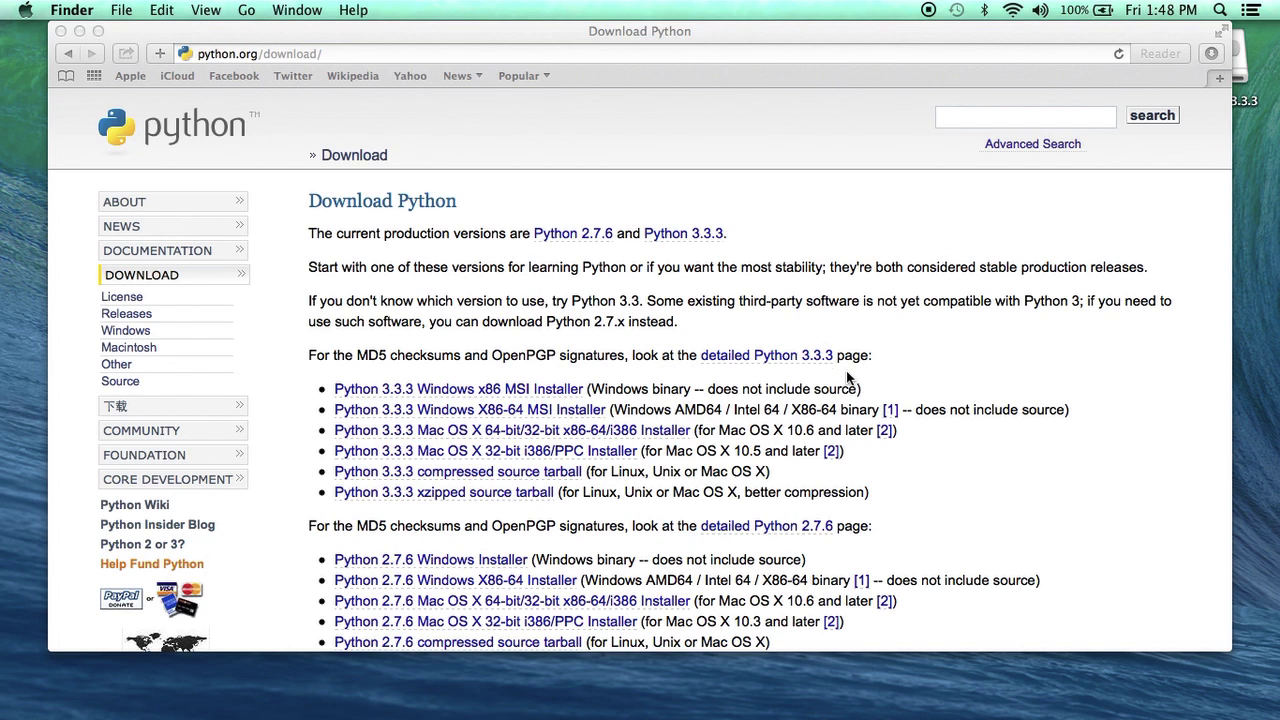
{"action": "left_click", "coordinate": [845, 431]}
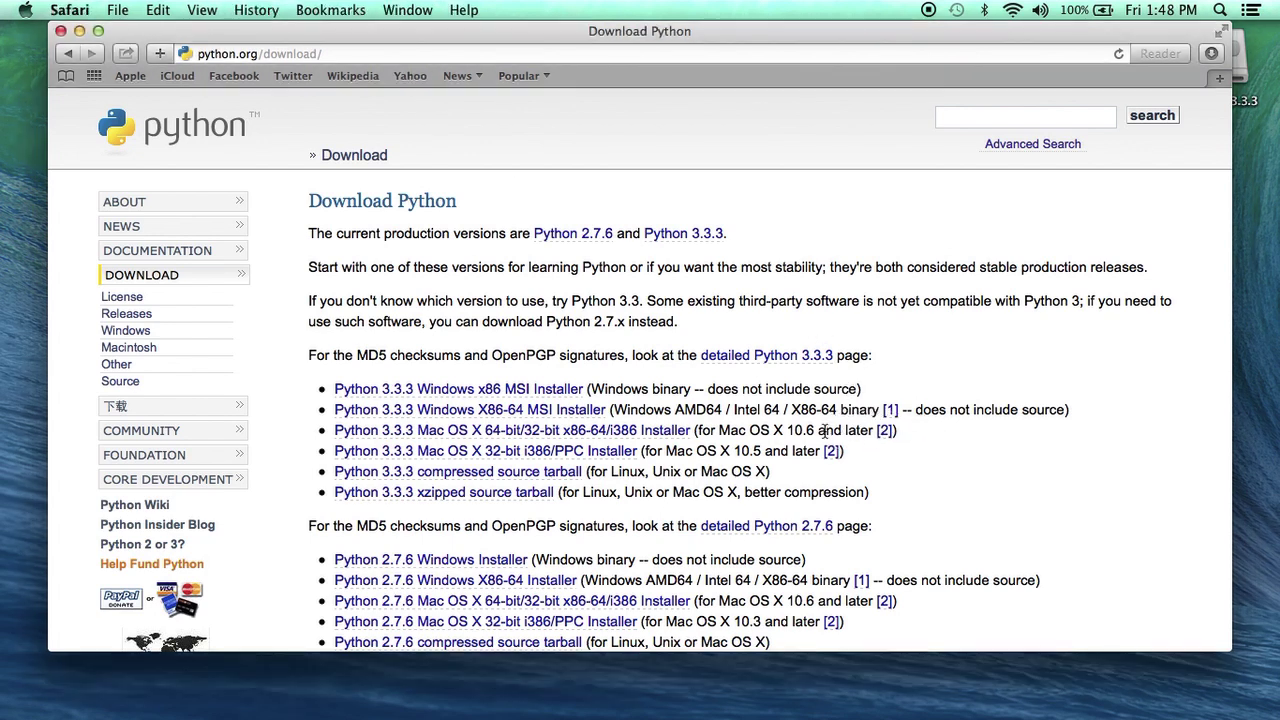
{"action": "left_click_drag", "start_coordinate": [824, 430], "coordinate": [957, 441]}
{"action": "left_click", "coordinate": [957, 443]}
{"action": "left_click", "coordinate": [886, 431]}
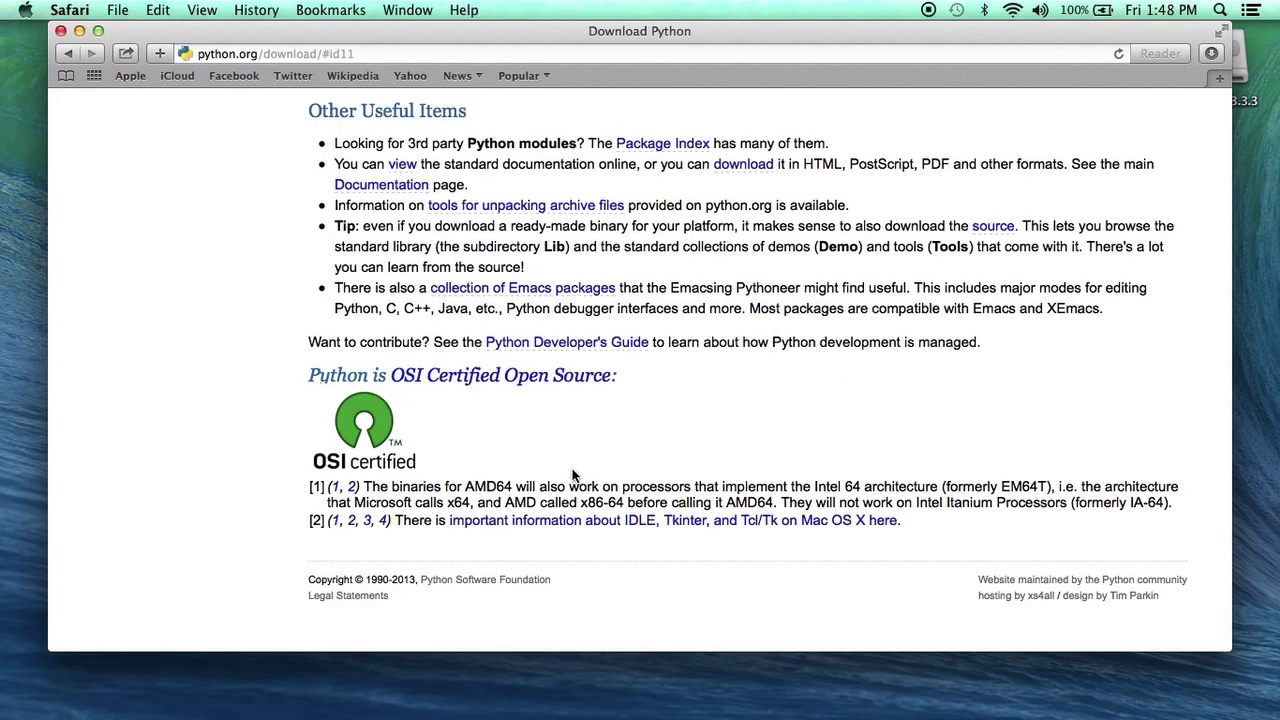
{"action": "left_click_drag", "start_coordinate": [433, 521], "coordinate": [934, 521]}
{"action": "left_click", "coordinate": [934, 521]}
Find ActiveTcl 8.5.15.0 for Python 3.3.3 in the table and jump to its ActiveState web site note
{"action": "left_click", "coordinate": [697, 530]}
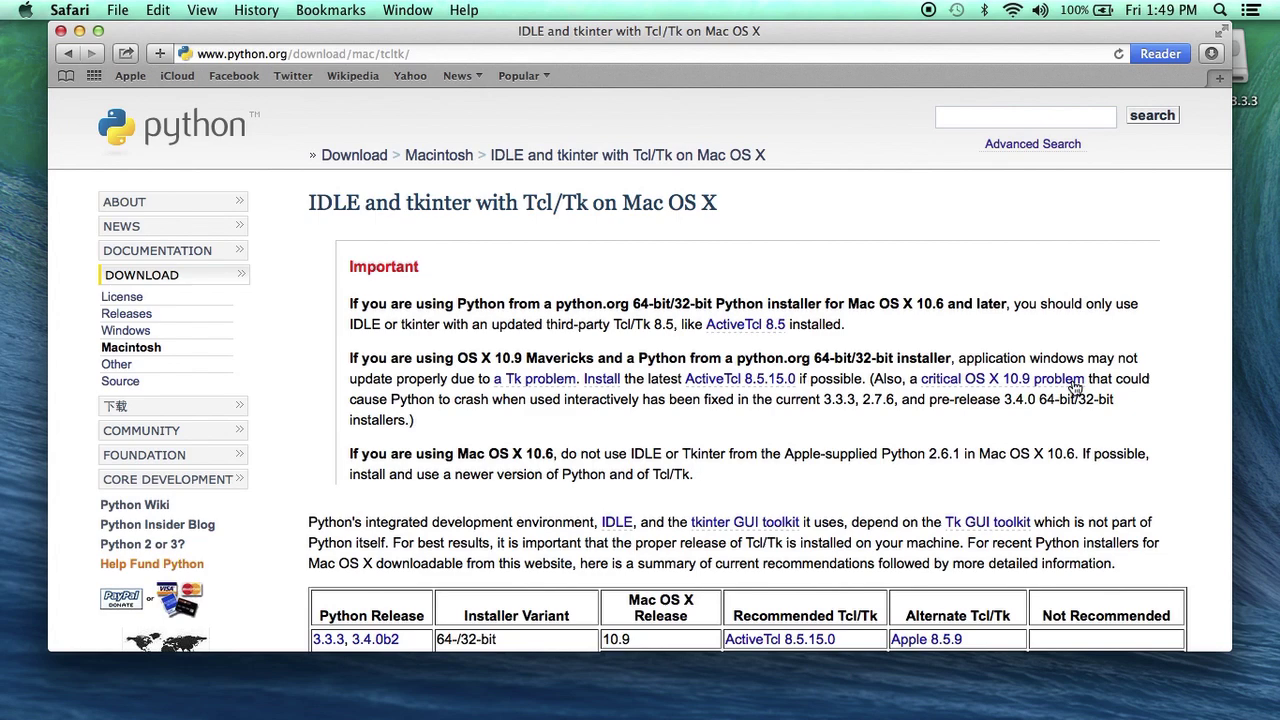
{"action": "scroll", "coordinate": [1106, 417], "scroll_direction": "down", "scroll_amount": 5}
{"action": "scroll", "coordinate": [1106, 417], "scroll_direction": "down", "scroll_amount": 1}
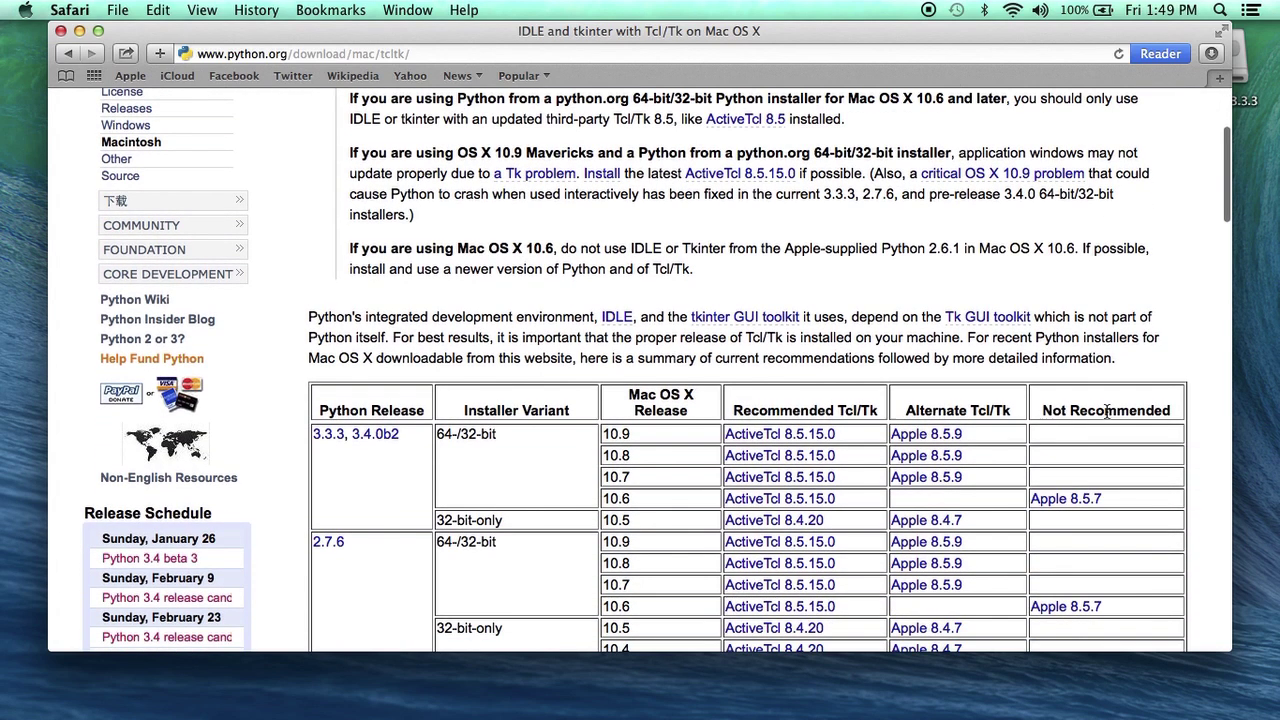
{"action": "left_click_drag", "start_coordinate": [308, 437], "coordinate": [600, 429]}
{"action": "left_click", "coordinate": [606, 430]}
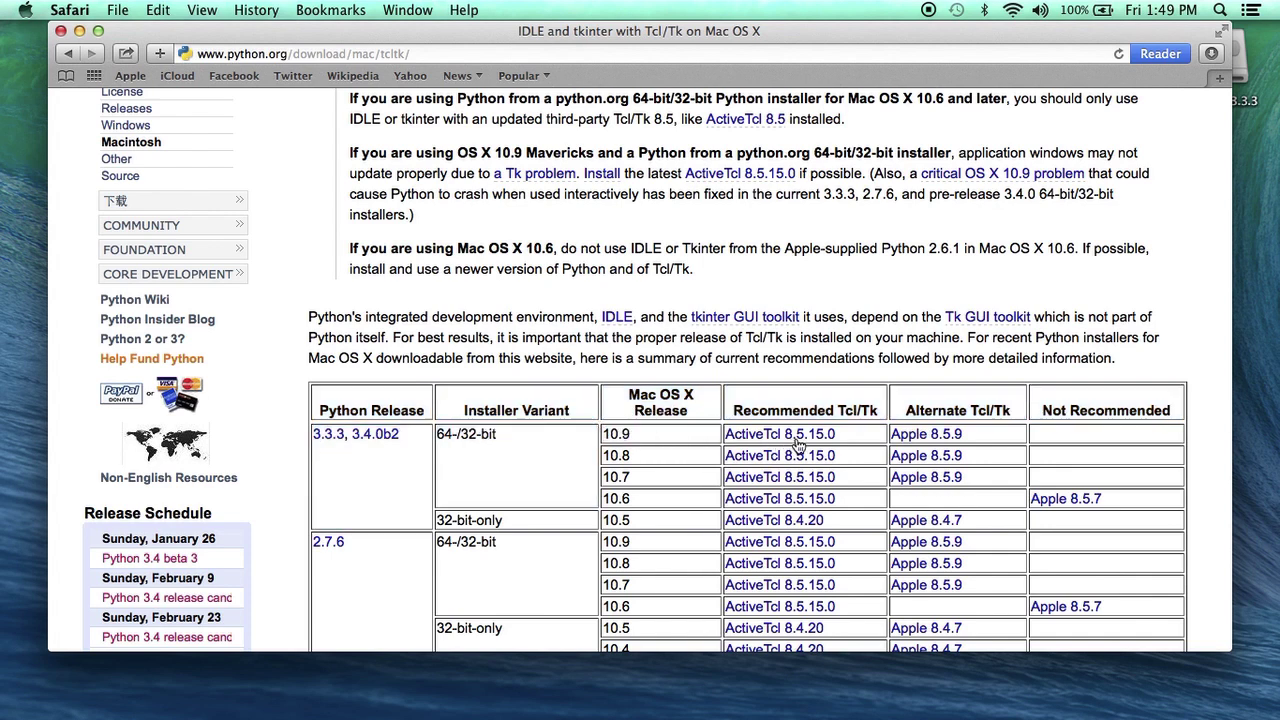
{"action": "left_click_drag", "start_coordinate": [849, 441], "coordinate": [724, 433]}
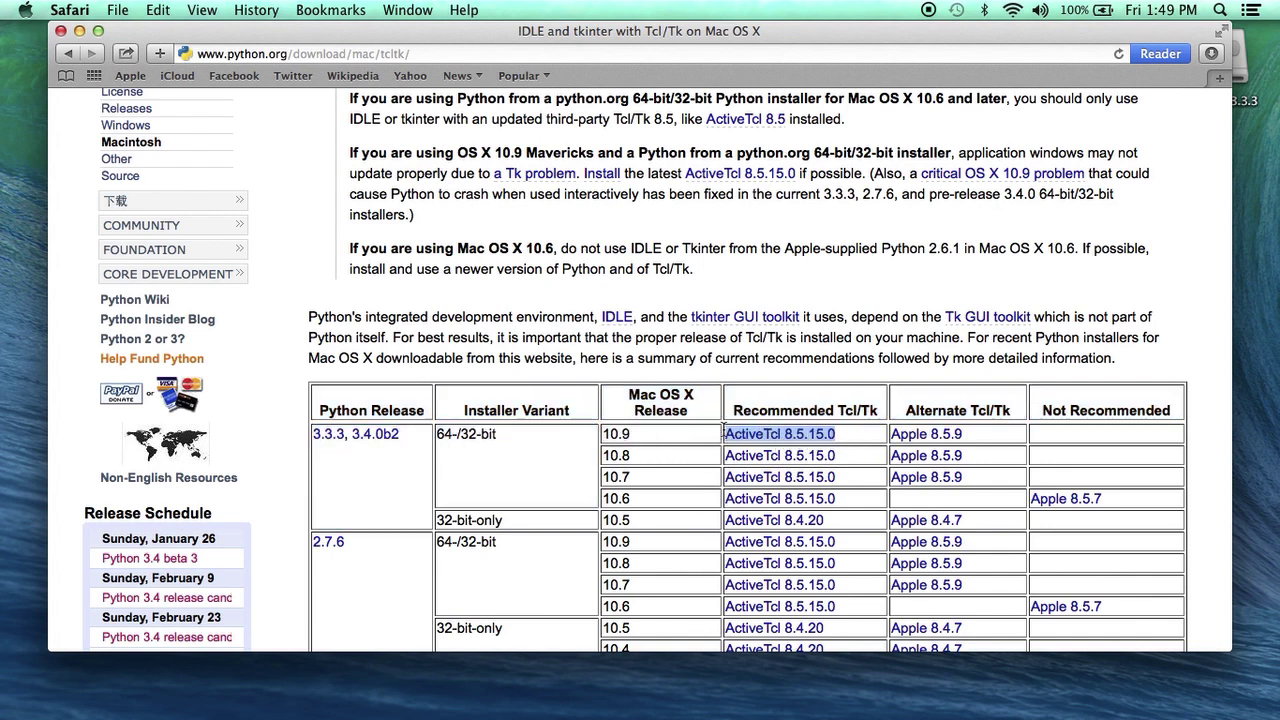
{"action": "left_click", "coordinate": [800, 440]}
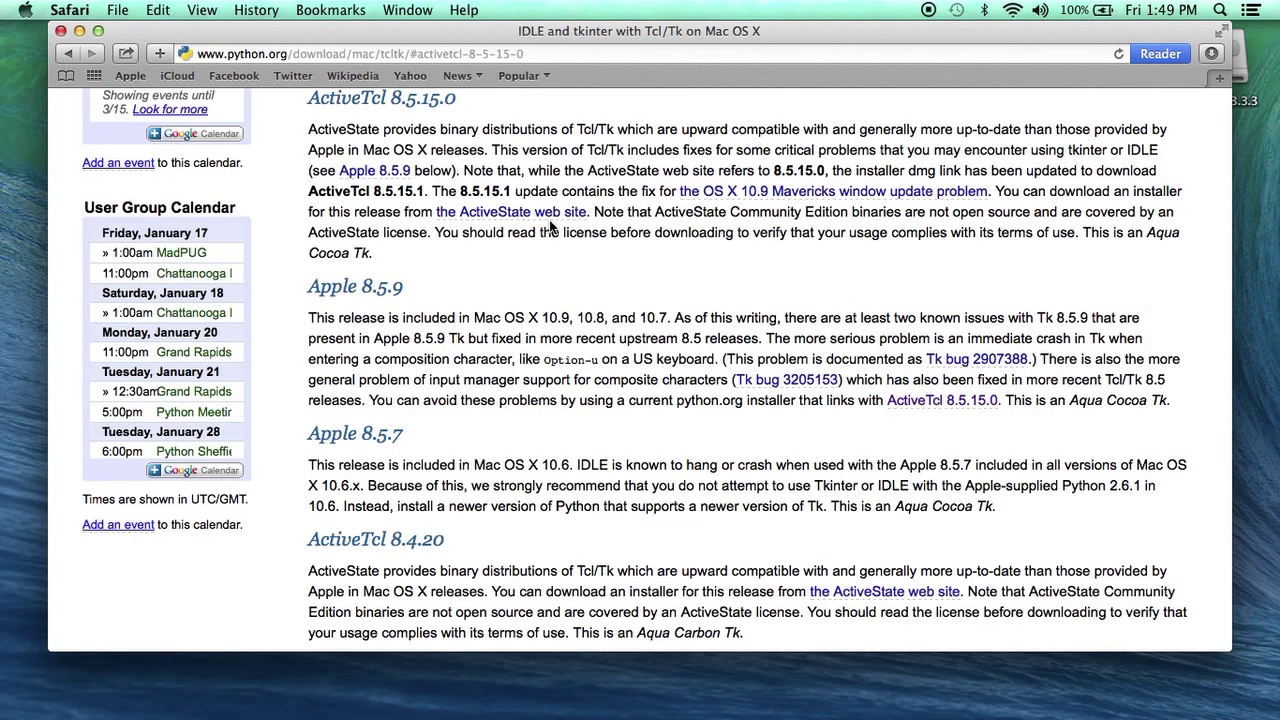
{"action": "left_click_drag", "start_coordinate": [420, 212], "coordinate": [622, 222]}
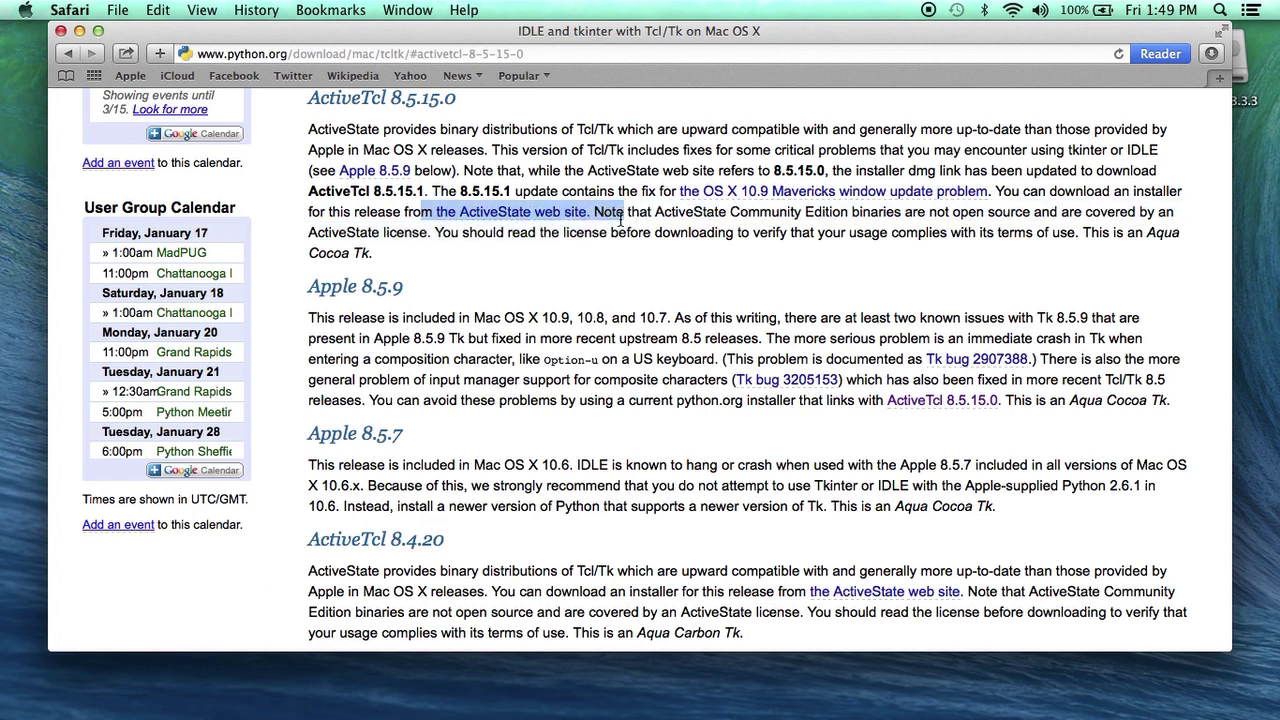
Download the ActiveTcl 8.5.15.0 Mac Disk Image (DMG) from the ActiveState web site
{"action": "left_click", "coordinate": [542, 214]}
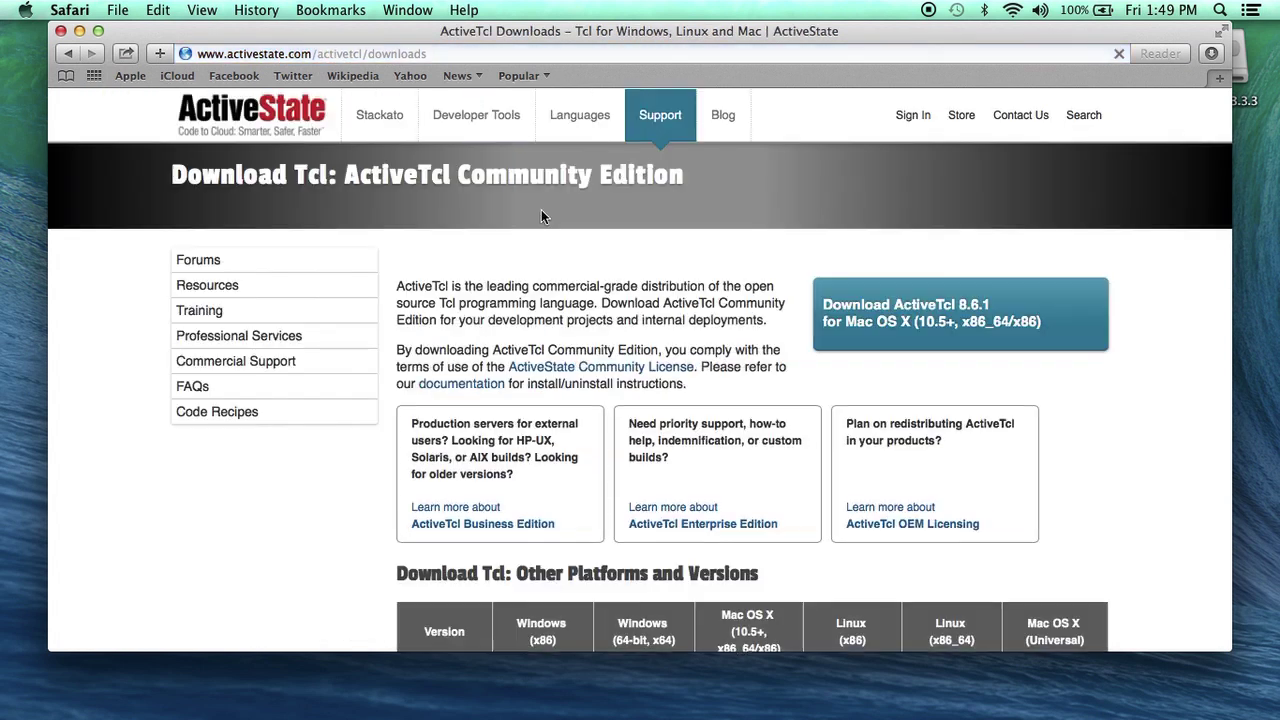
{"action": "scroll", "coordinate": [606, 273], "scroll_direction": "down", "scroll_amount": 5}
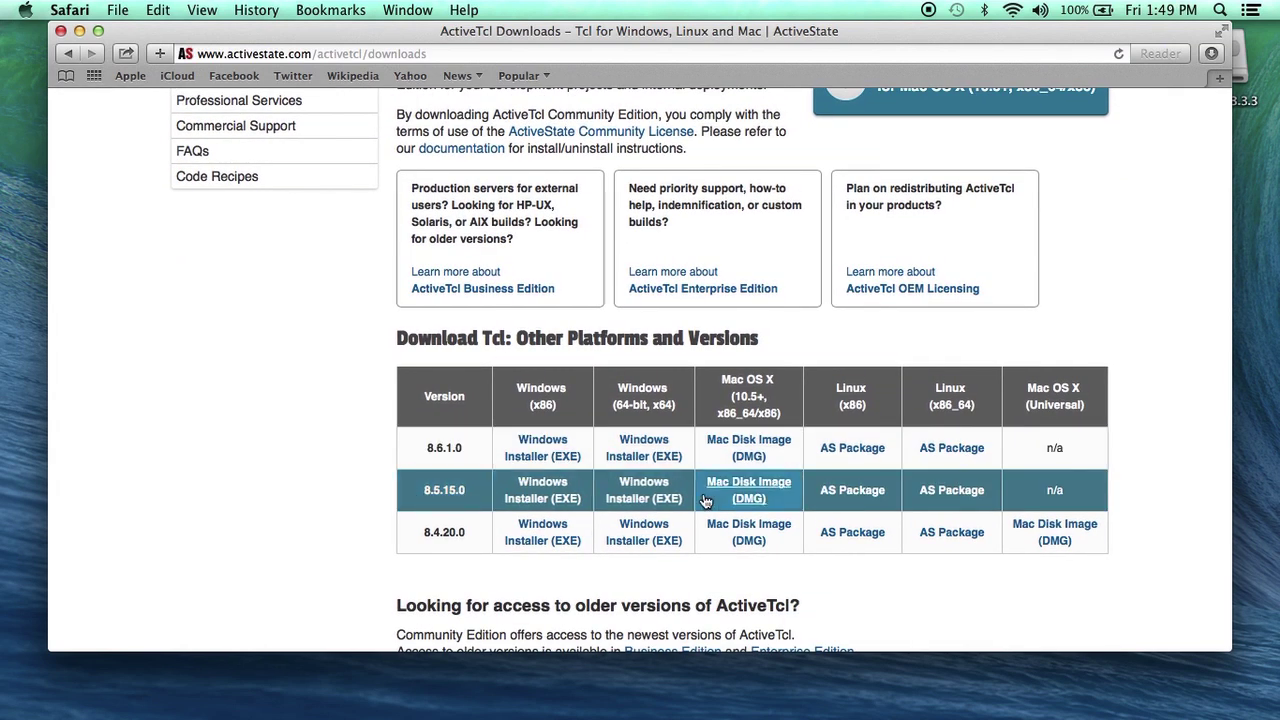
{"action": "left_click", "coordinate": [748, 497]}
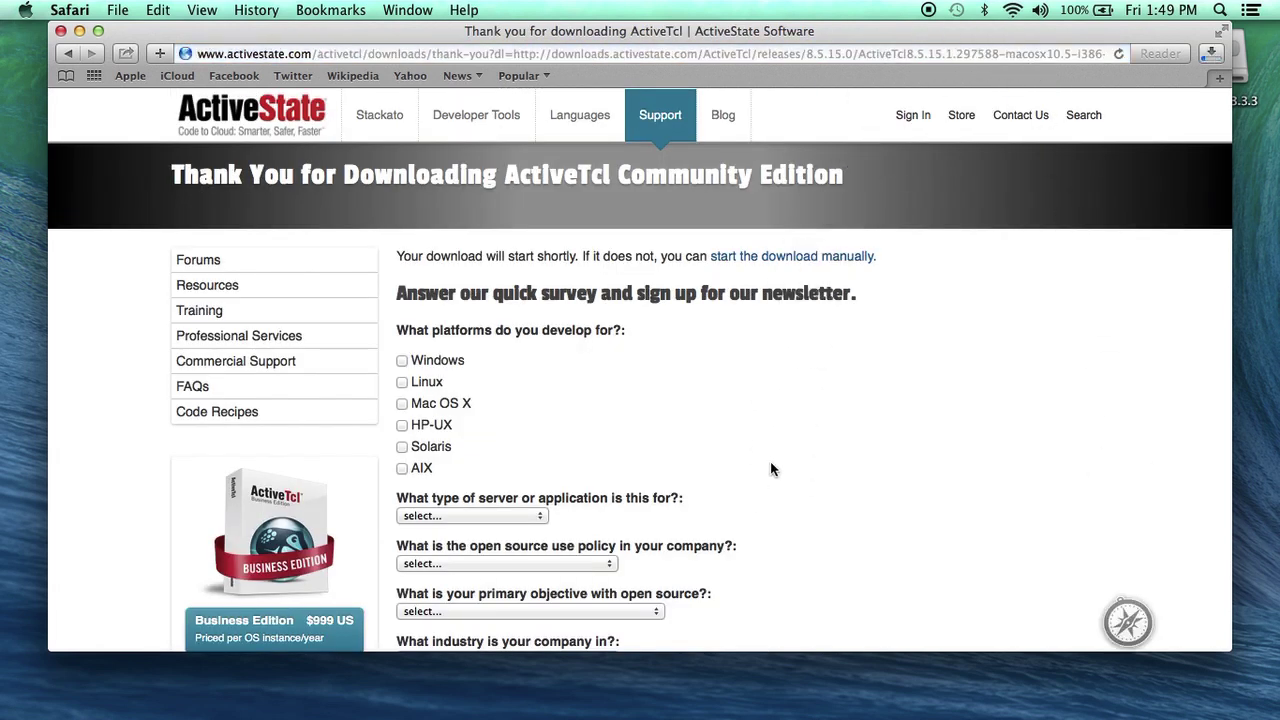
Open the finished ActiveTcl disk image from the Downloads stack in the Dock
{"action": "mouse_move", "coordinate": [1129, 676]}
{"action": "left_click", "coordinate": [1133, 698]}
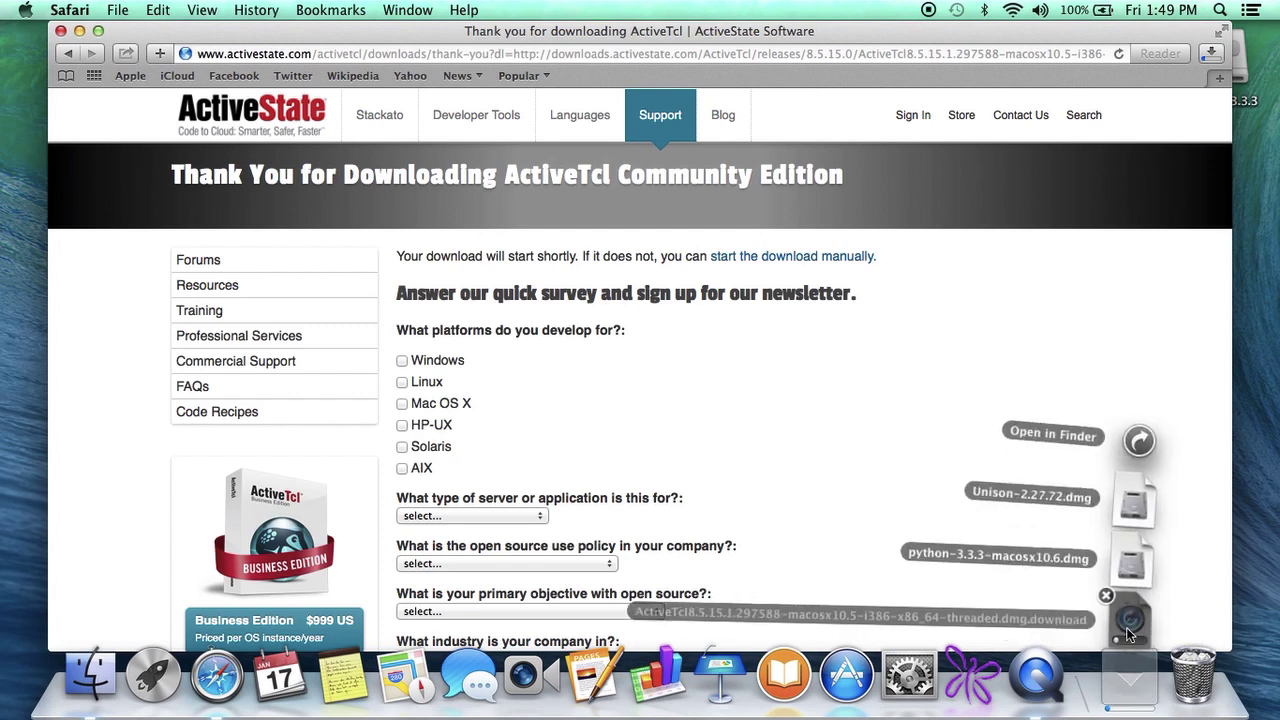
{"action": "left_click", "coordinate": [1128, 628]}
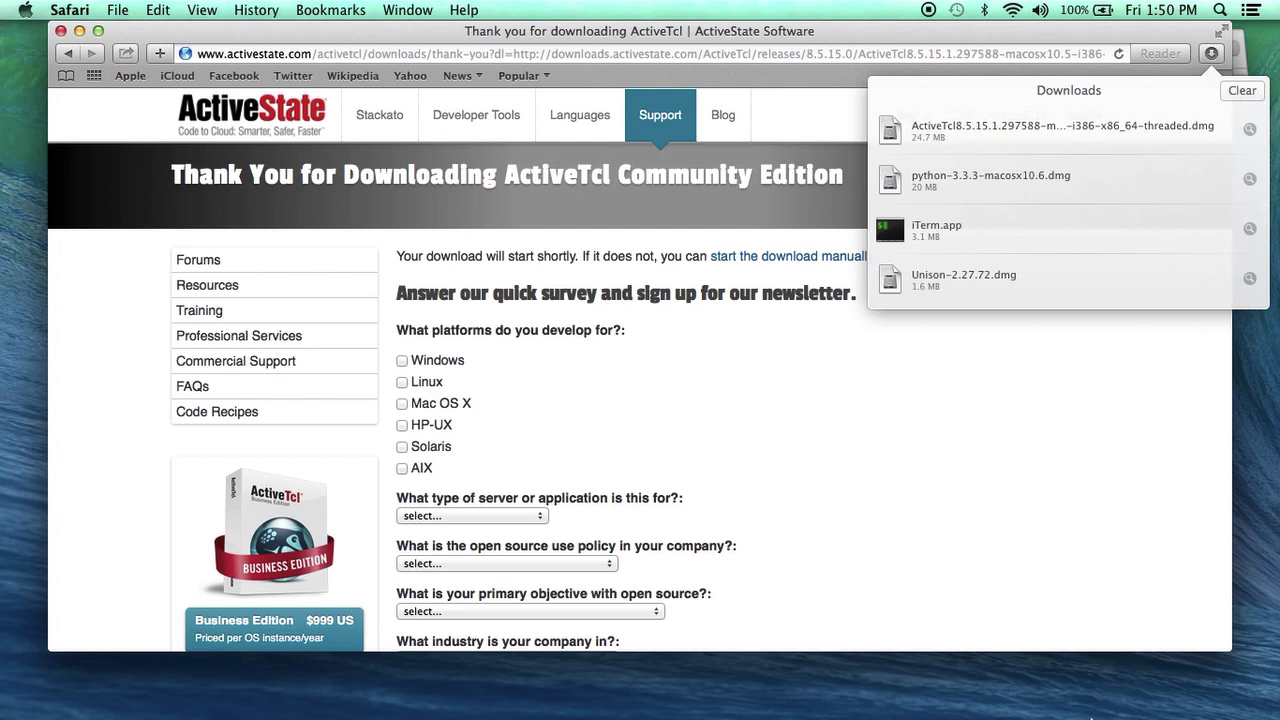
{"action": "mouse_move", "coordinate": [1125, 712]}
{"action": "left_click", "coordinate": [1125, 690]}
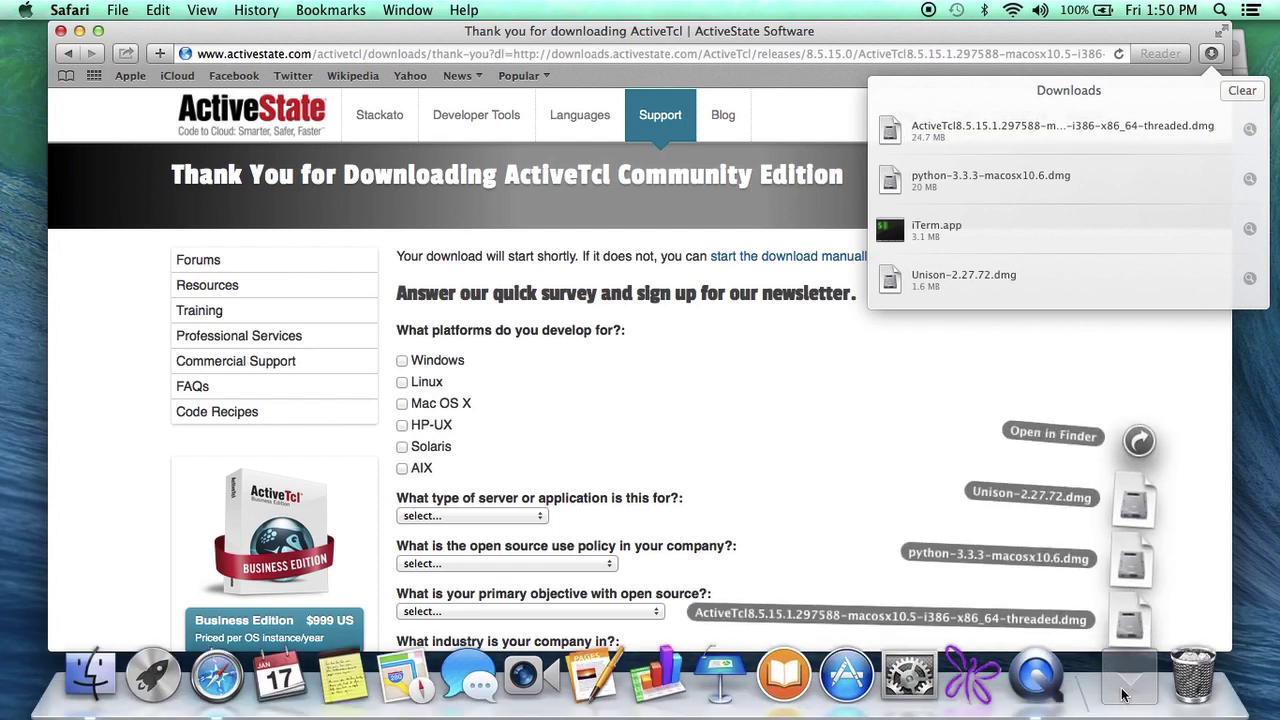
{"action": "left_click", "coordinate": [1131, 628]}
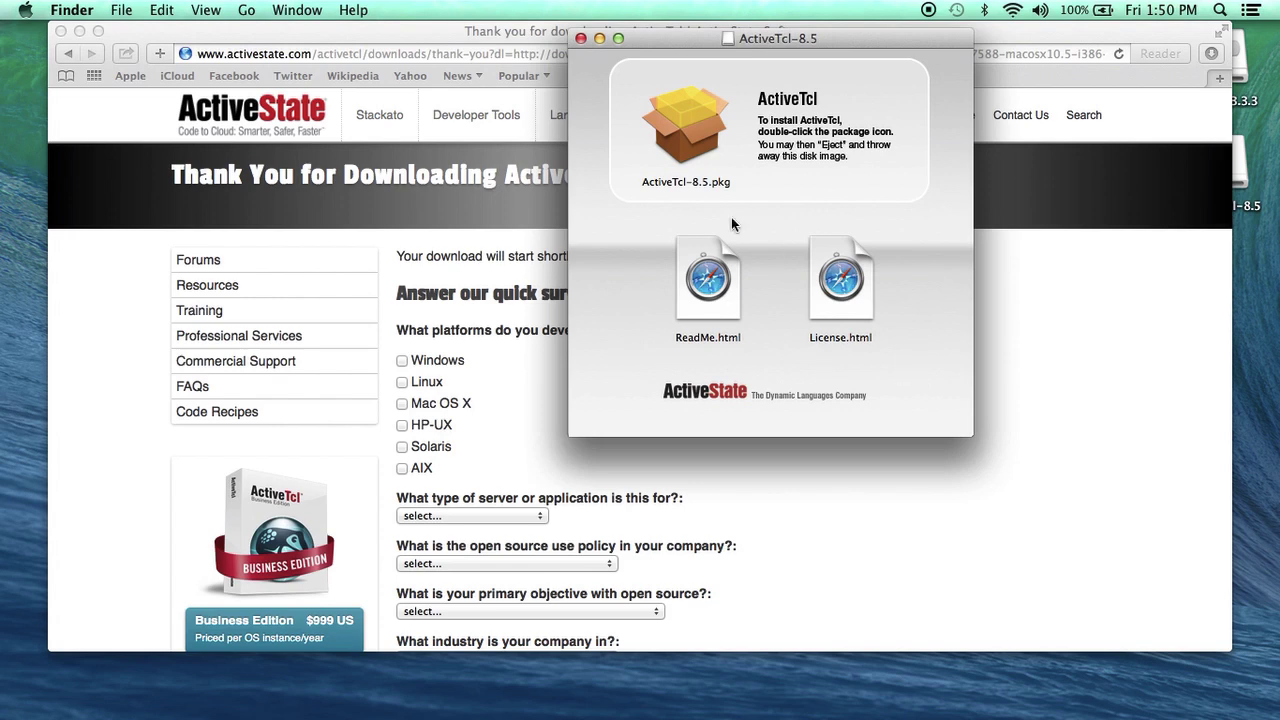
Open ActiveTcl-8.5.pkg anyway through its right-click Open, confirming the unidentified-developer prompt
{"action": "left_click", "coordinate": [701, 140]}
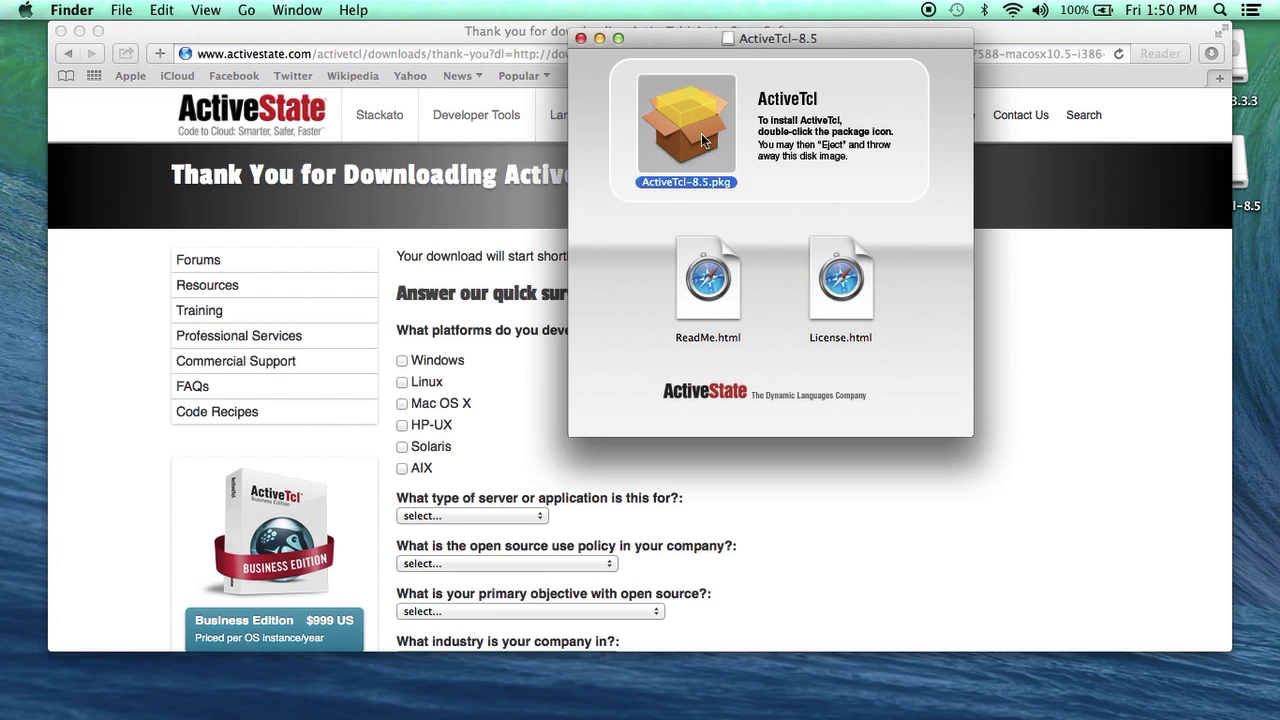
{"action": "double_click", "coordinate": [703, 140]}
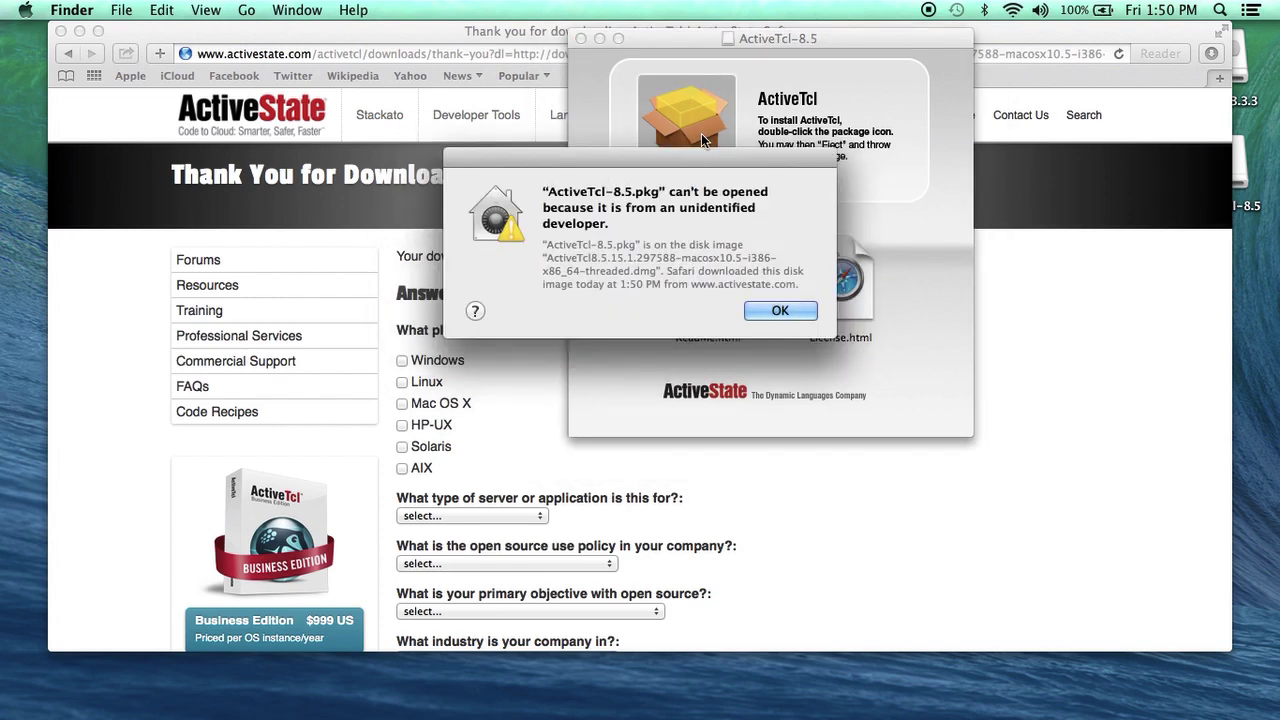
{"action": "left_click", "coordinate": [770, 312]}
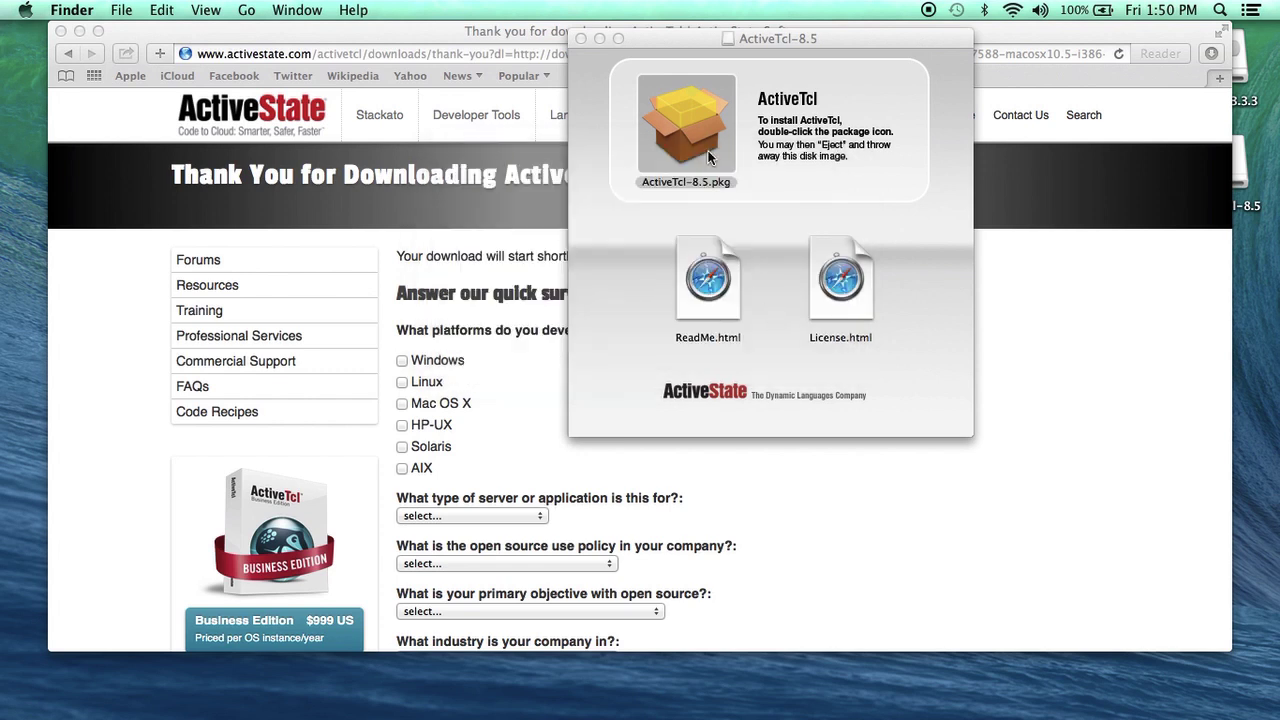
{"action": "right_click", "coordinate": [709, 157]}
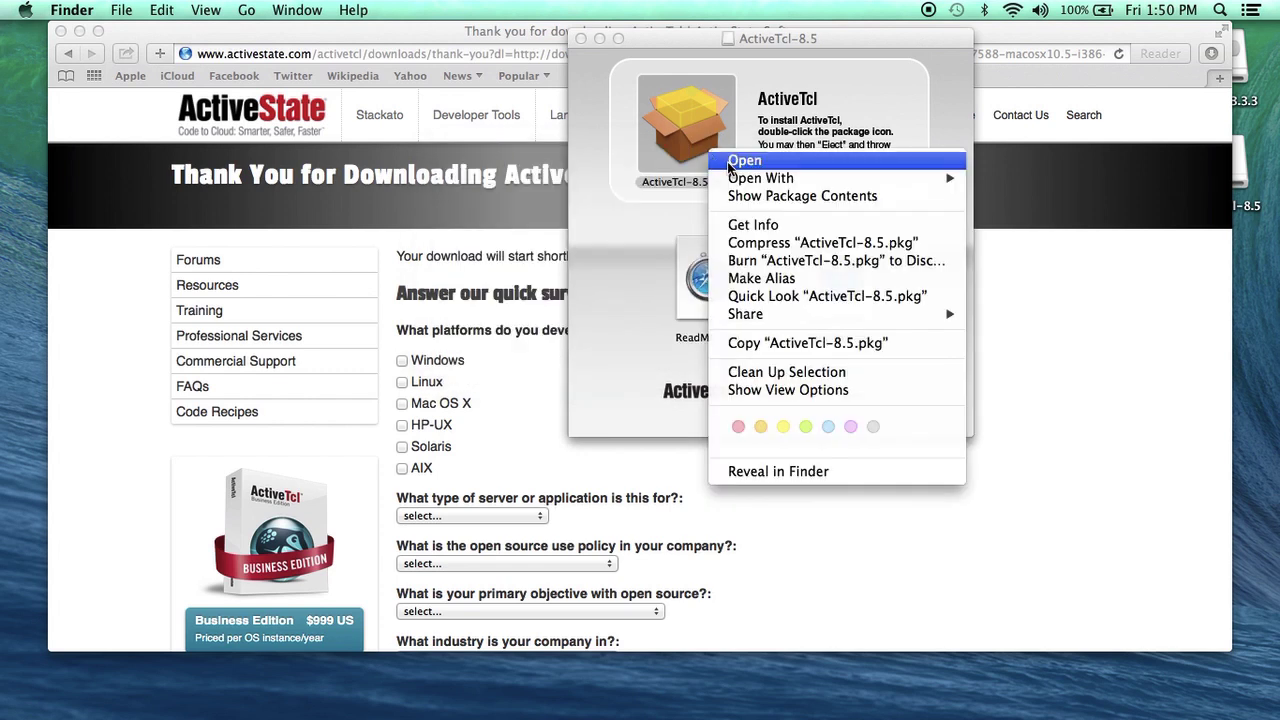
{"action": "left_click", "coordinate": [731, 162]}
{"action": "left_click", "coordinate": [690, 311]}
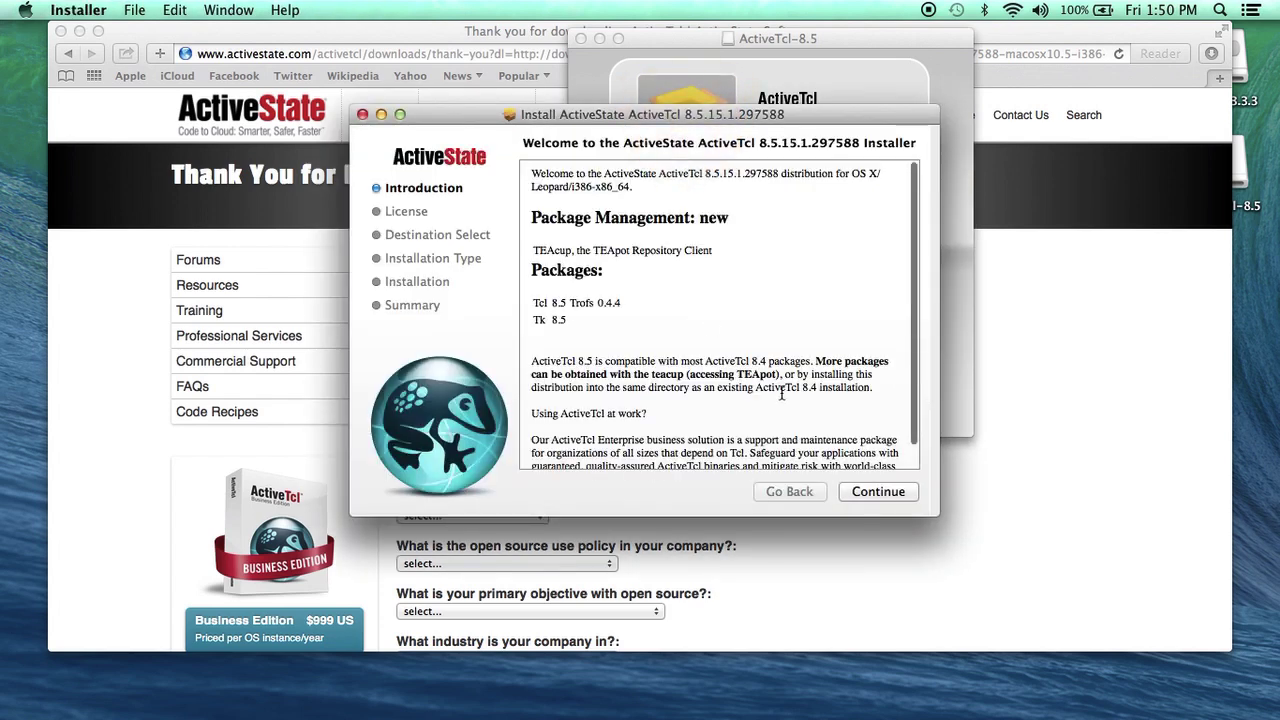
Continue past the introduction and agree to the ActiveTcl license terms
{"action": "left_click", "coordinate": [870, 493]}
{"action": "left_click", "coordinate": [871, 494]}
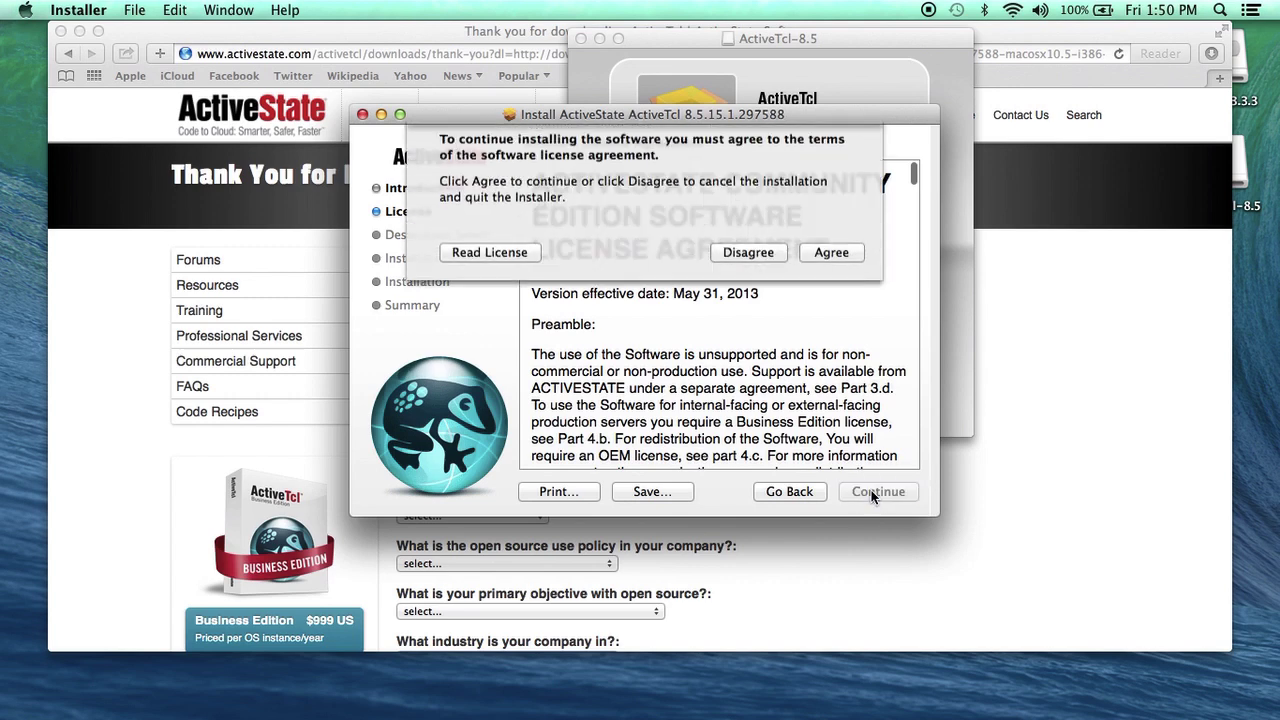
{"action": "left_click", "coordinate": [836, 270]}
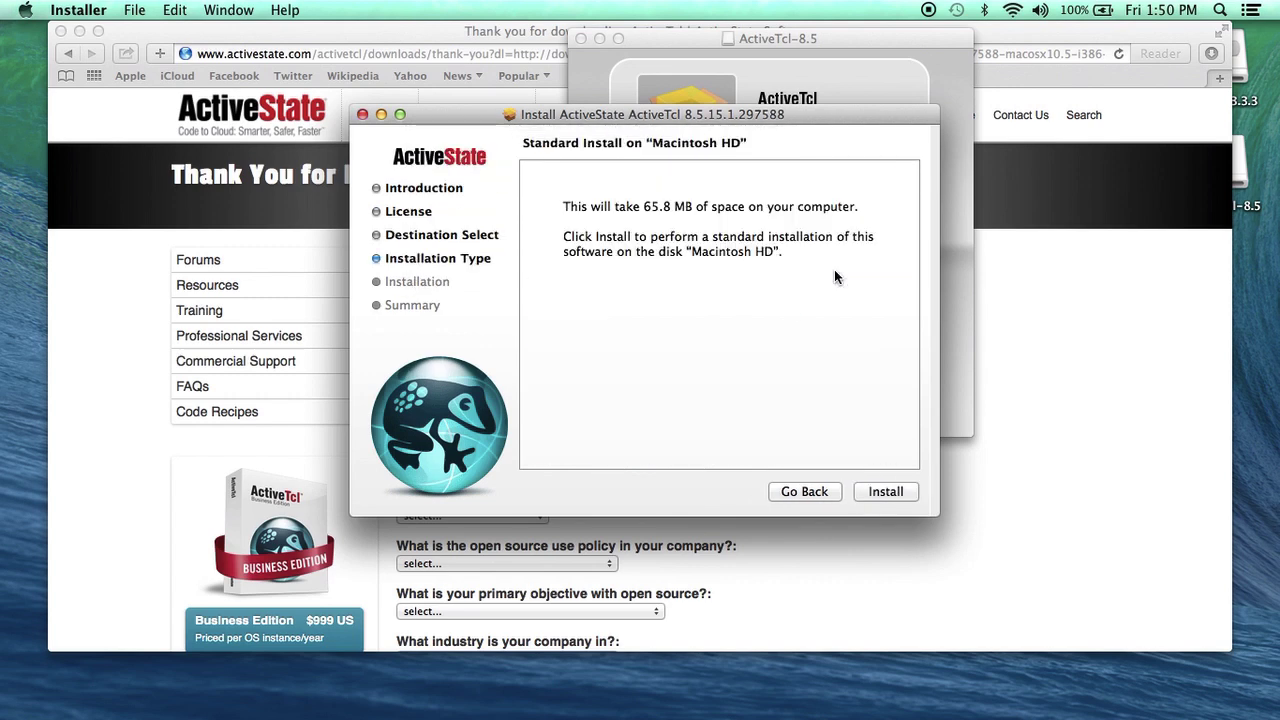
Install ActiveTcl 8.5.15.1 on Macintosh HD with the admin password, then close the docs and installer
{"action": "left_click", "coordinate": [871, 500]}
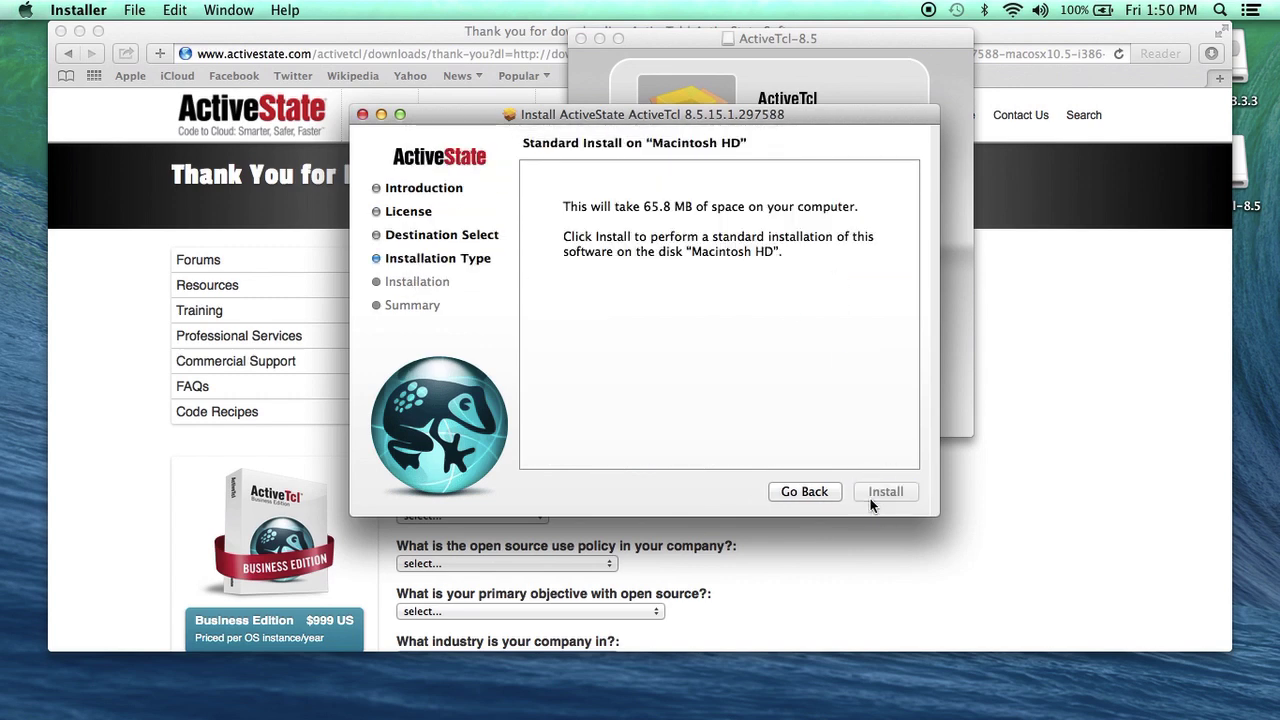
{"action": "type", "text": "p*********"}
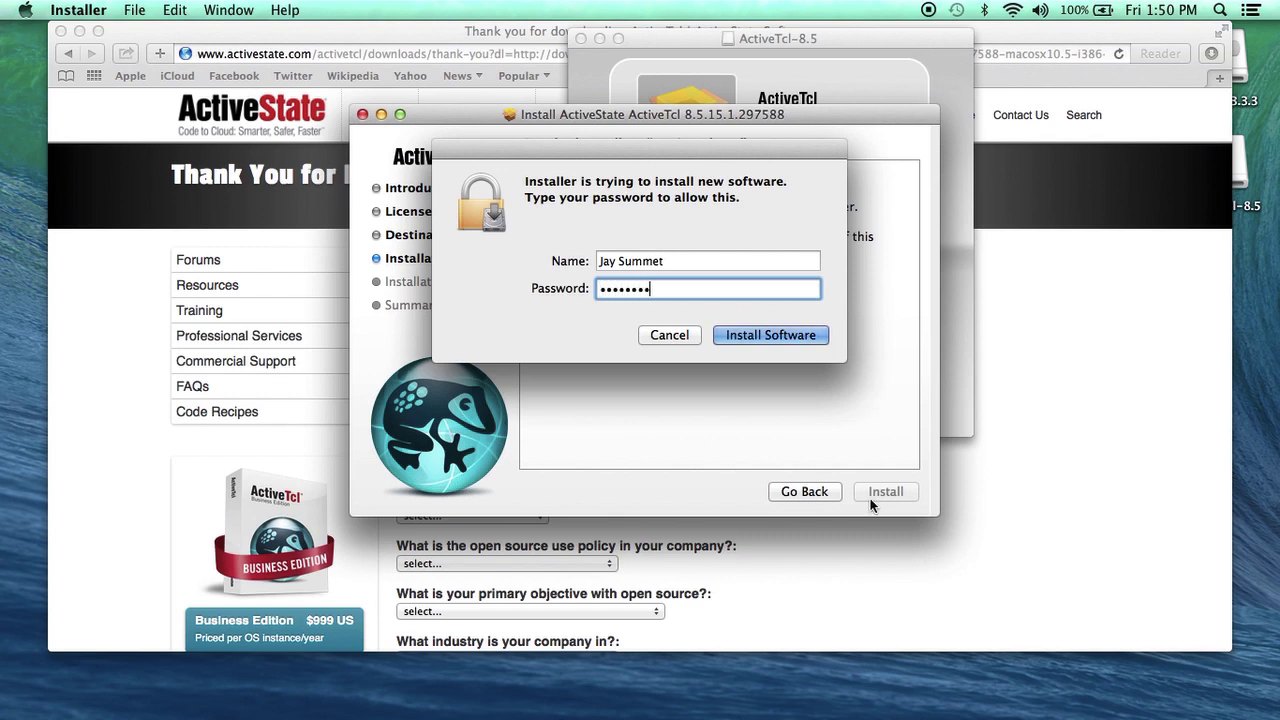
{"action": "left_click", "coordinate": [808, 337]}
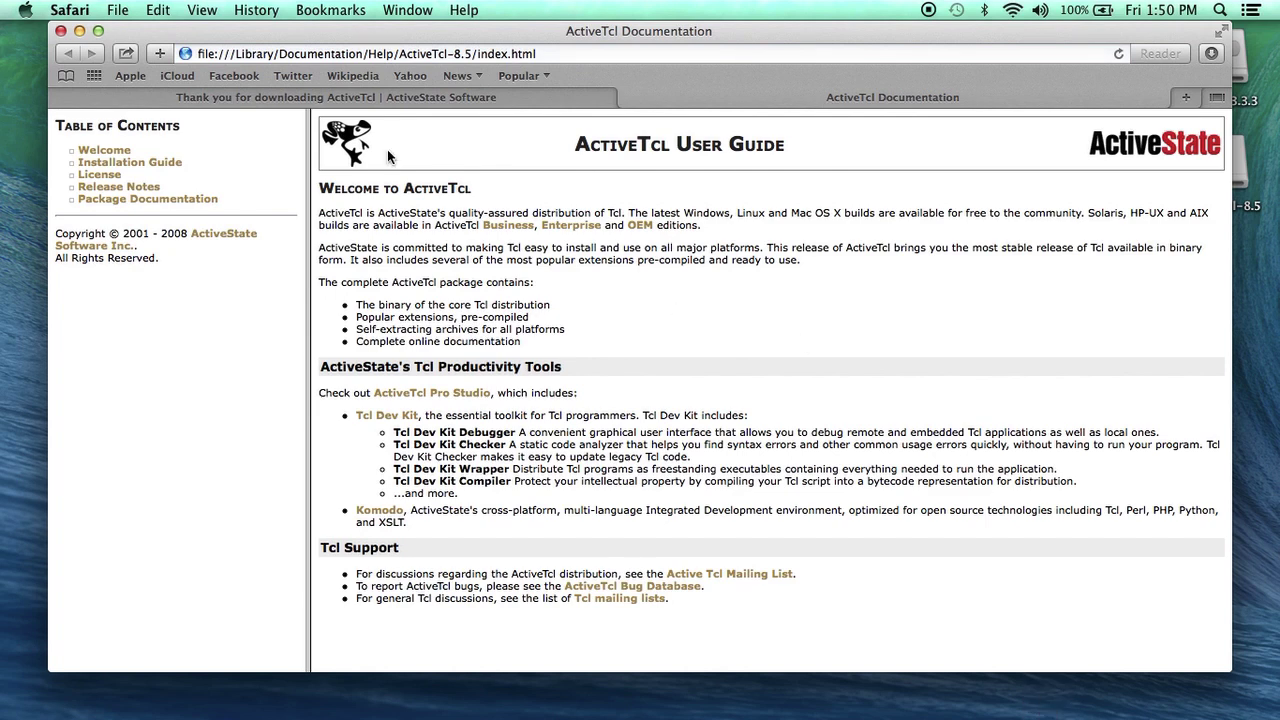
{"action": "left_click", "coordinate": [60, 31]}
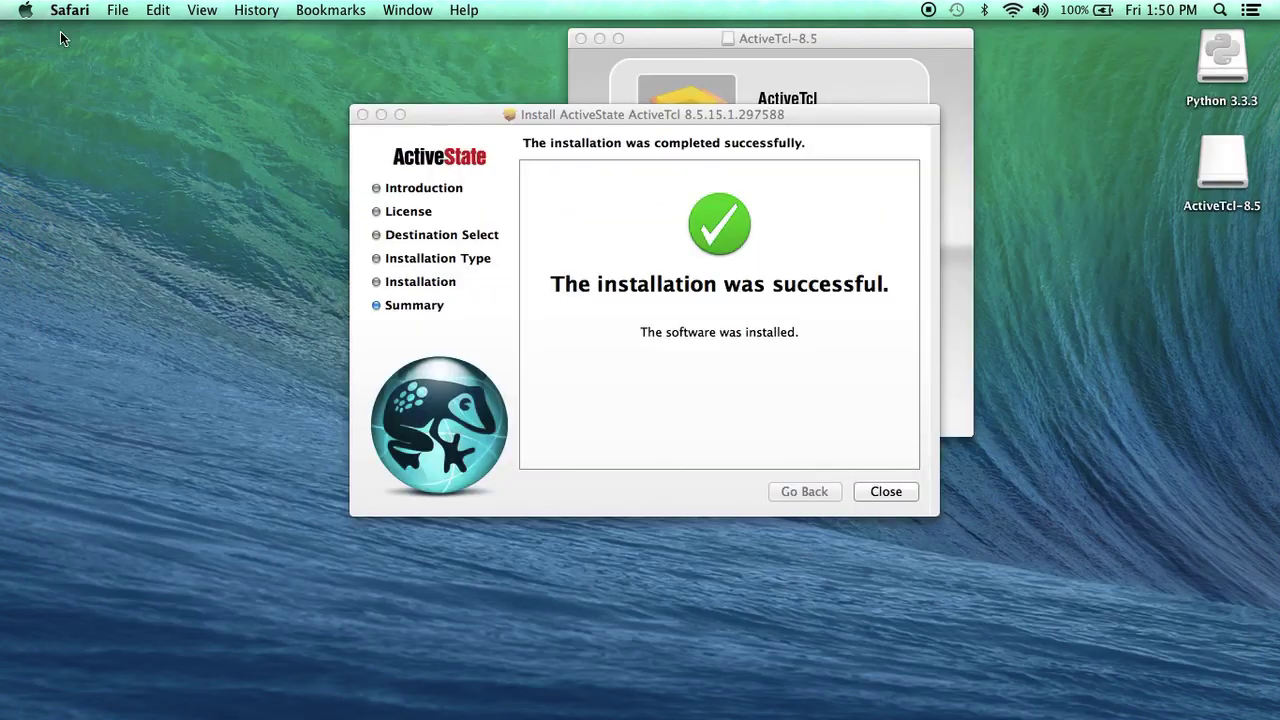
{"action": "left_click", "coordinate": [889, 491]}
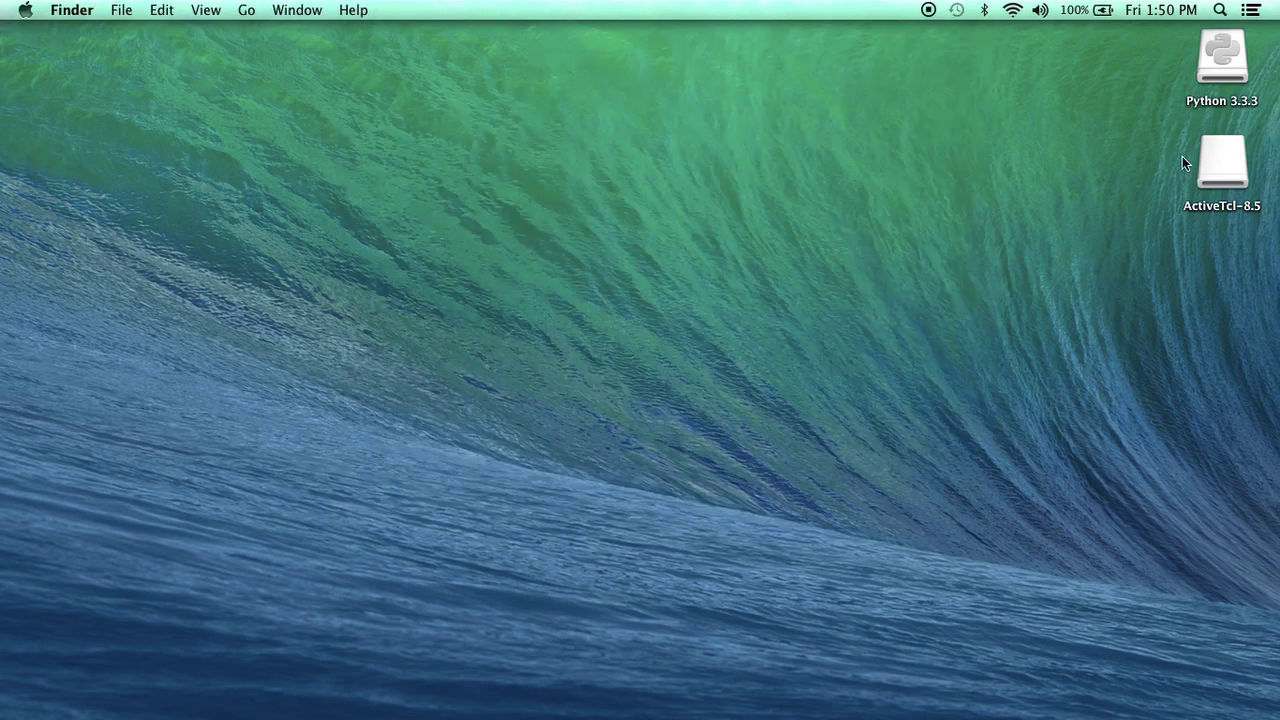
Eject the Python 3.3.3 and ActiveTcl-8.5 disks from the desktop, then check the Downloads stack
{"action": "right_click", "coordinate": [1217, 75]}
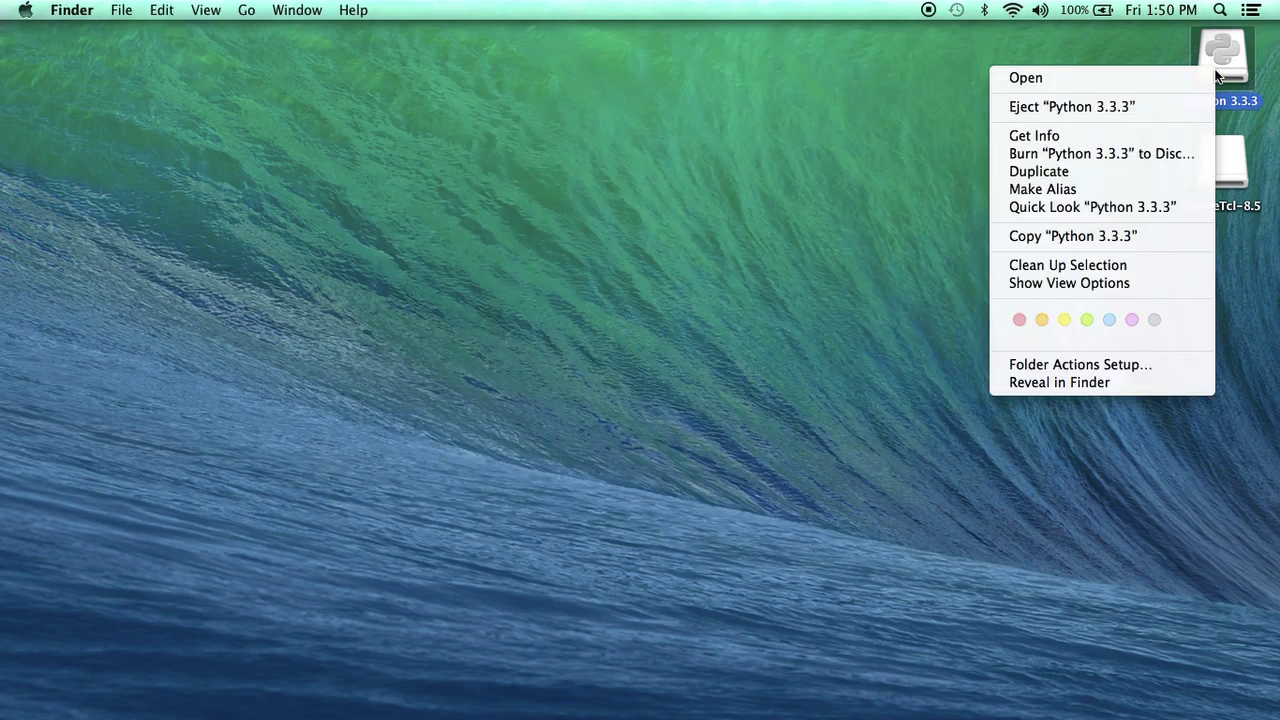
{"action": "left_click", "coordinate": [1165, 104]}
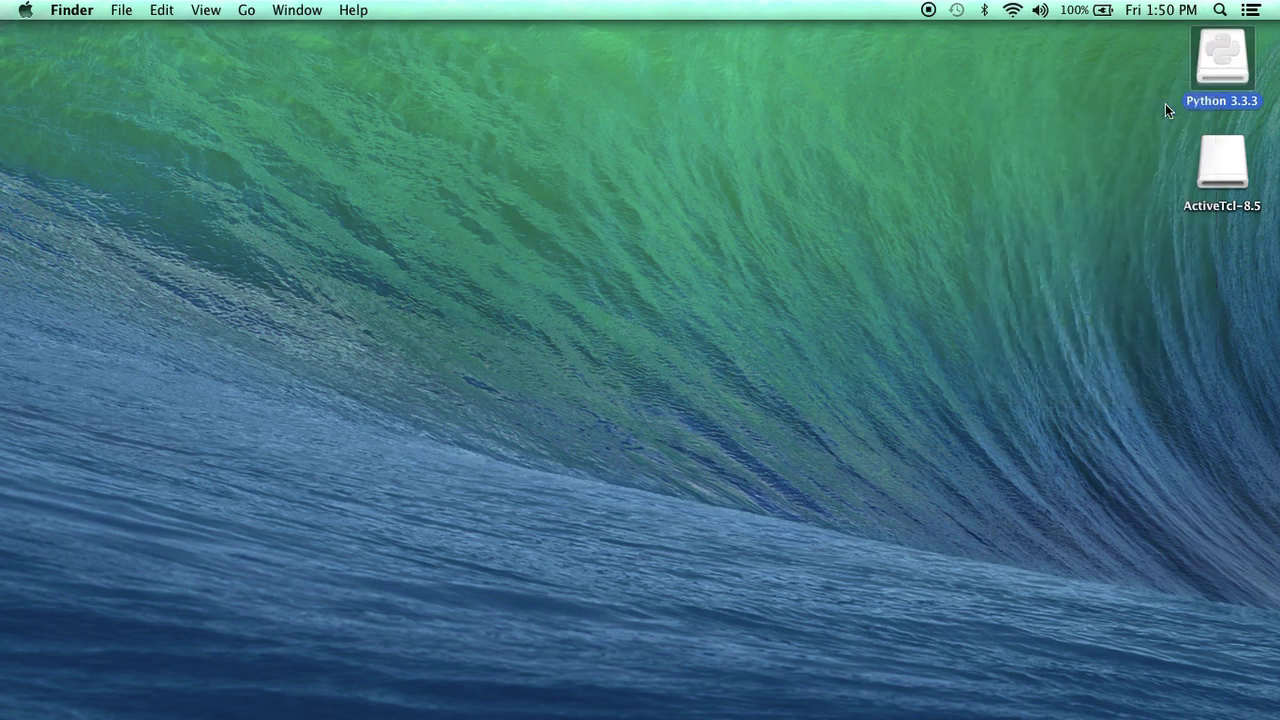
{"action": "right_click", "coordinate": [1224, 171]}
{"action": "left_click", "coordinate": [1195, 199]}
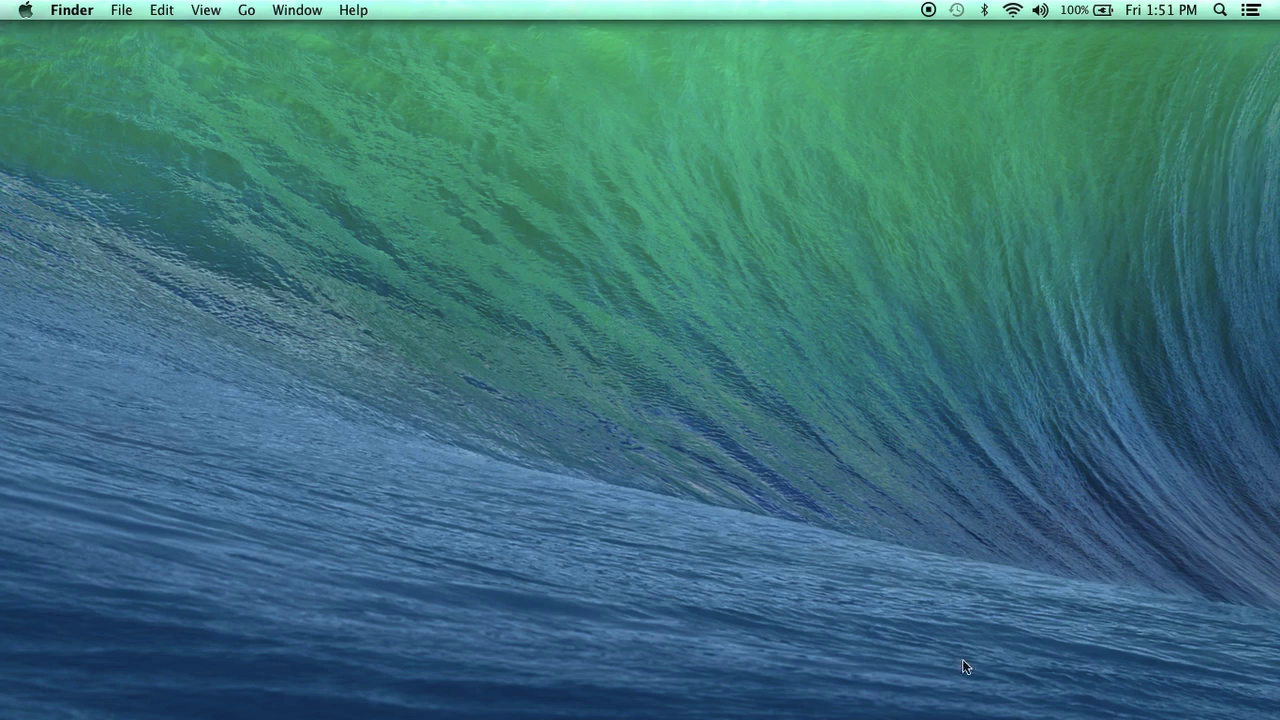
{"action": "mouse_move", "coordinate": [970, 712]}
{"action": "left_click", "coordinate": [1129, 688]}
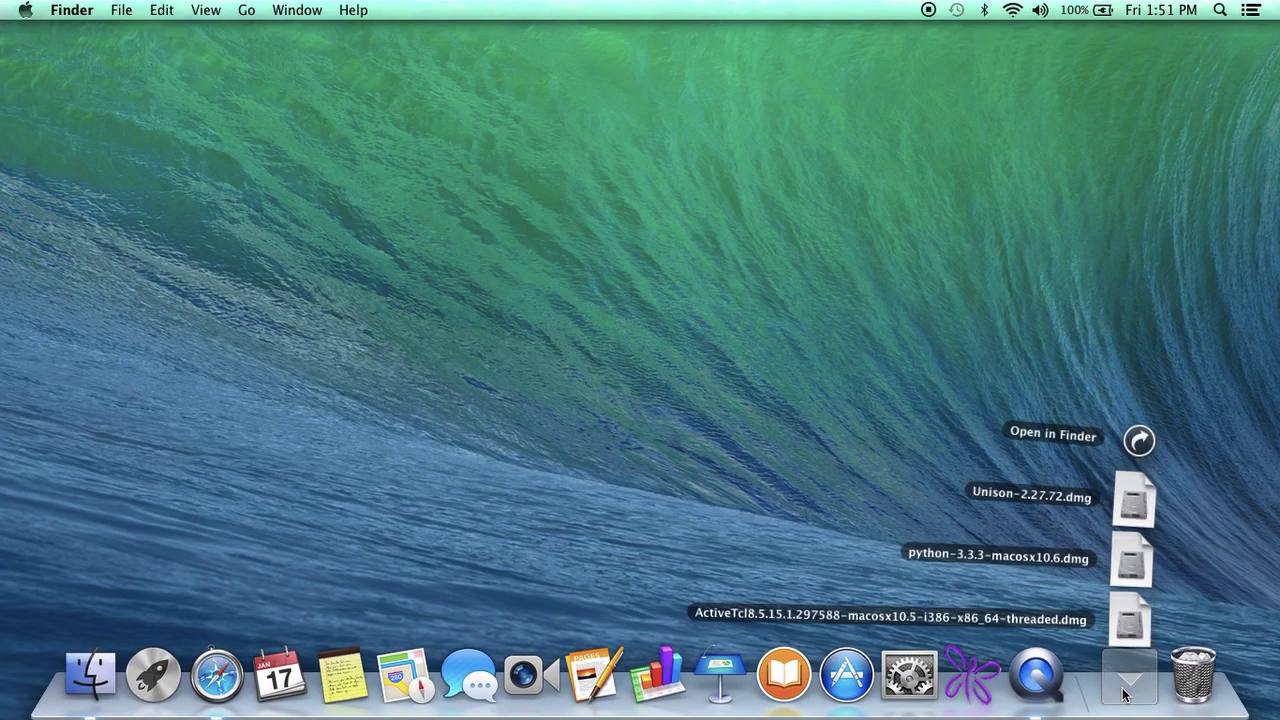